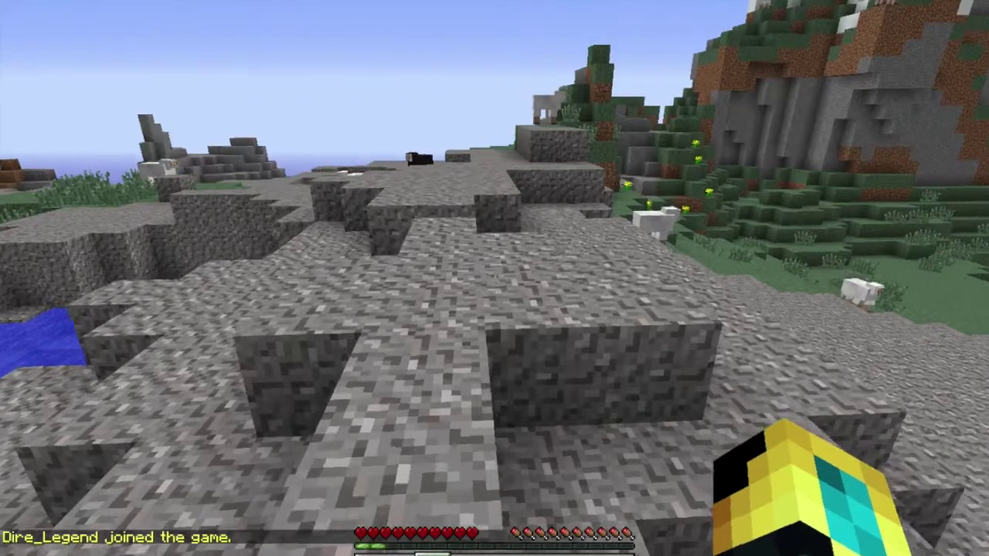
pyautogui.press('space')
pyautogui.press('space')
pyautogui.press('w')
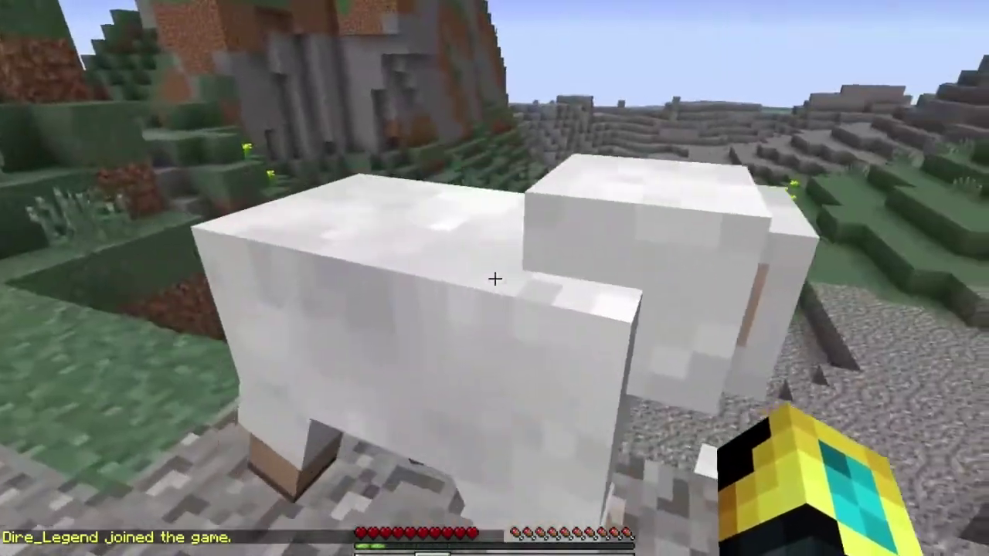
pyautogui.click(495, 278)
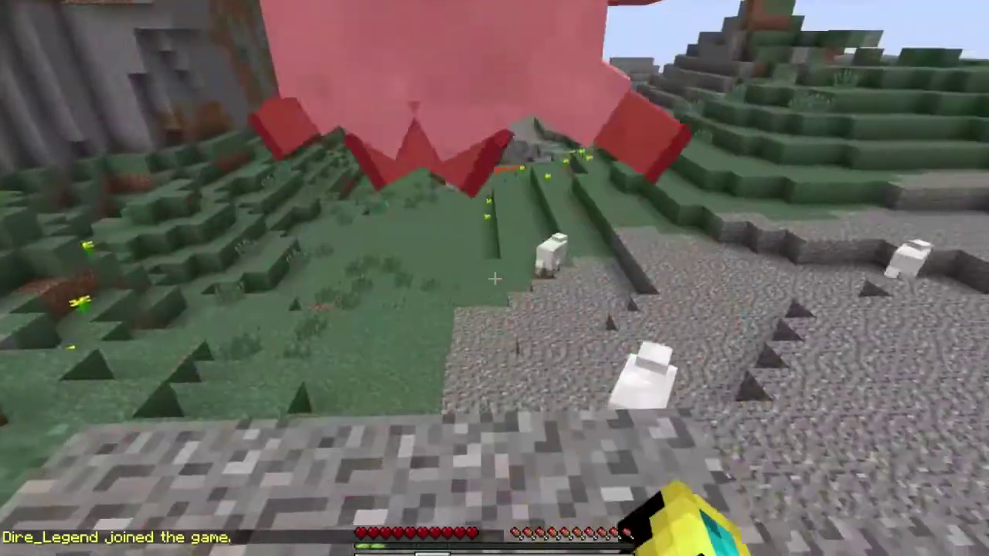
pyautogui.scroll(1, 494, 278)
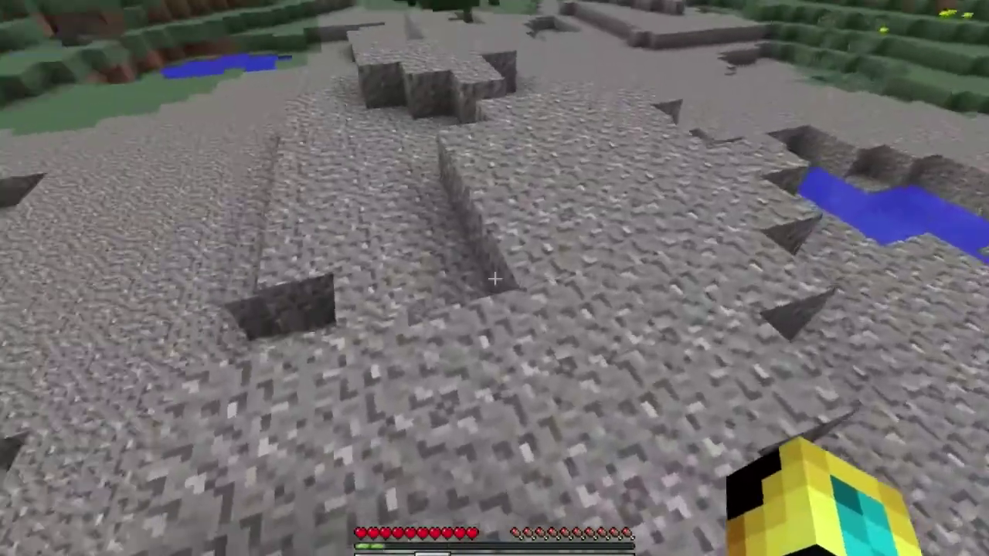
pyautogui.press('w')
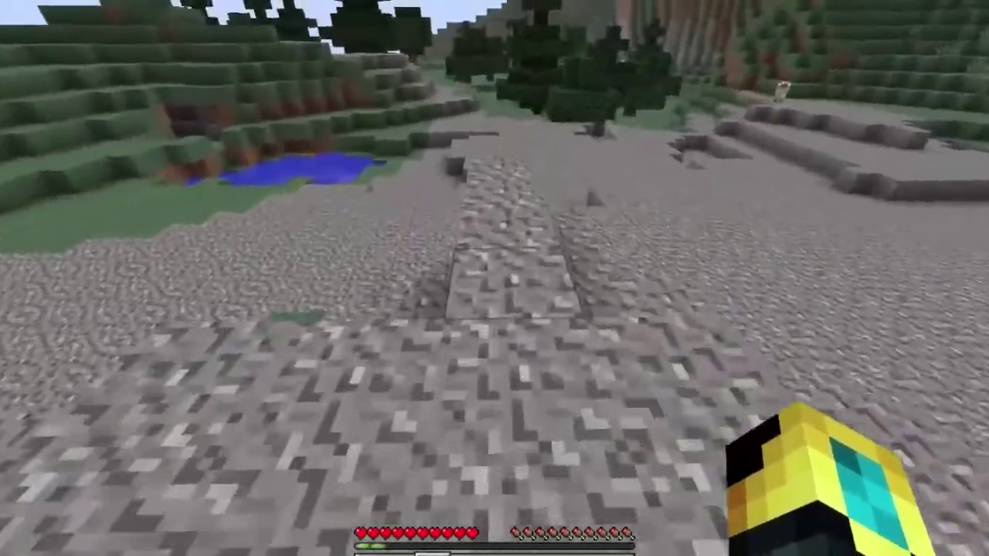
pyautogui.press('w')
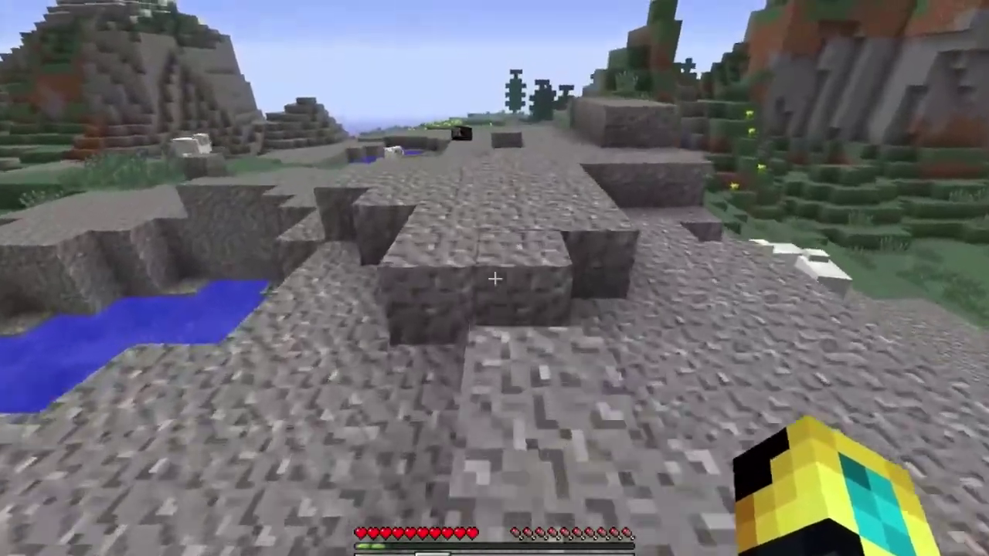
pyautogui.press('space')
pyautogui.press('w')
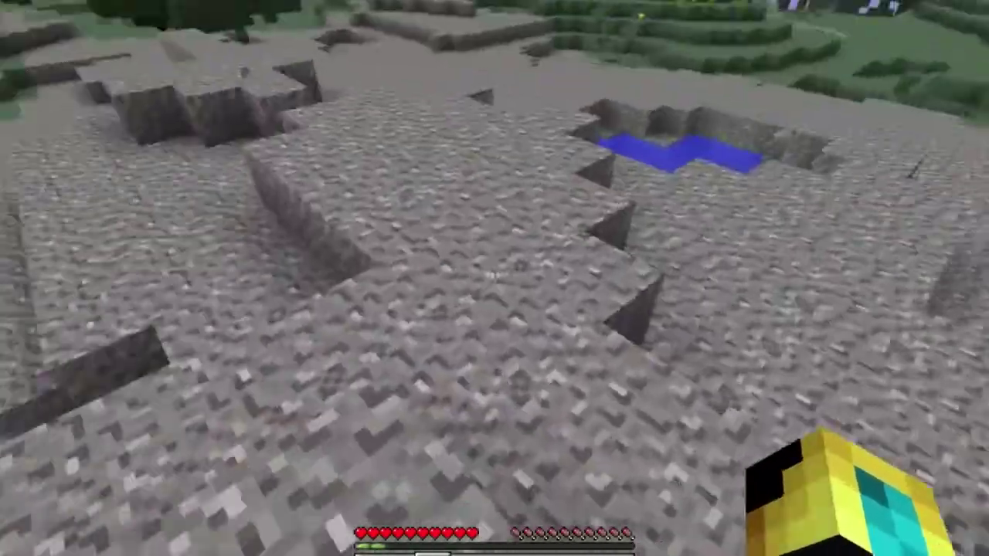
pyautogui.press('w')
pyautogui.press('space')
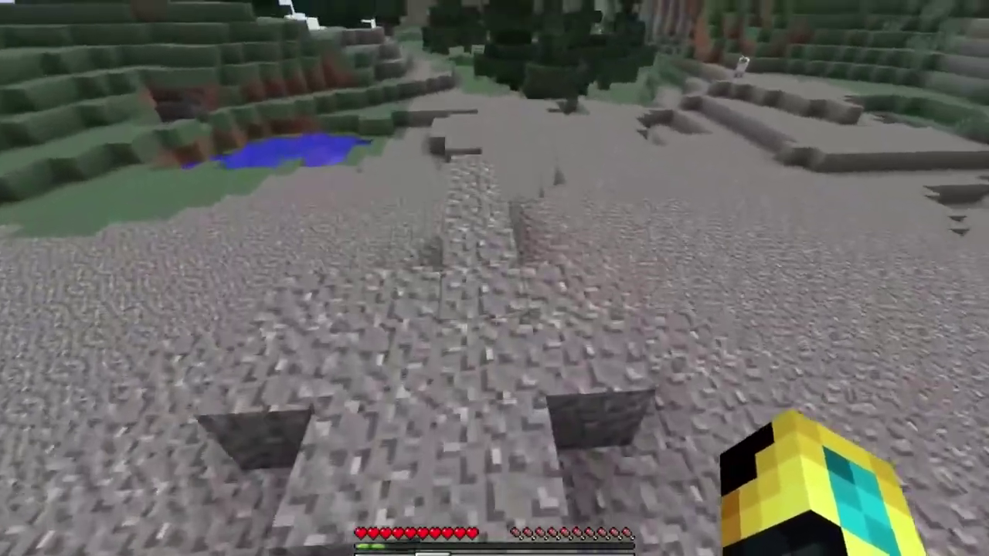
pyautogui.press('w')
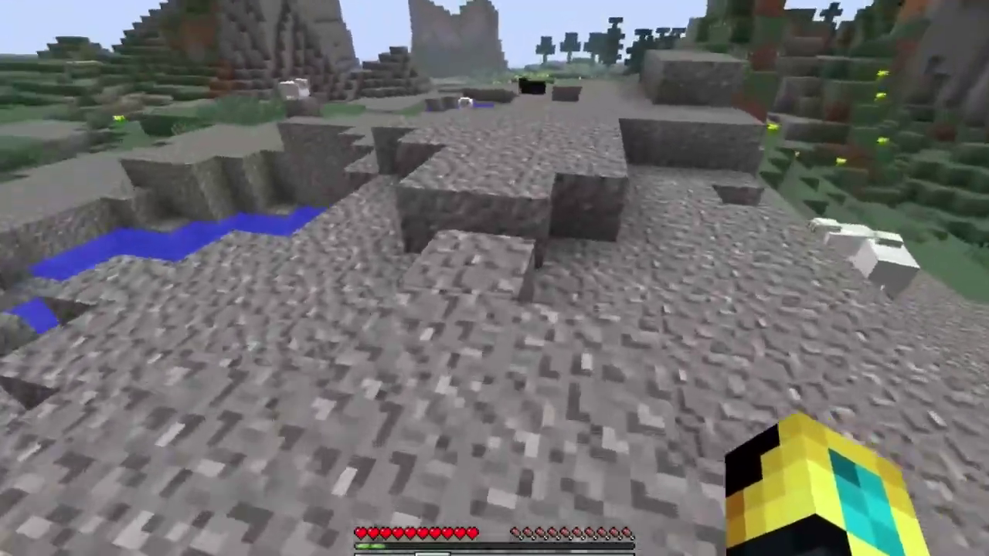
pyautogui.press('space')
pyautogui.press('w')
pyautogui.press('space')
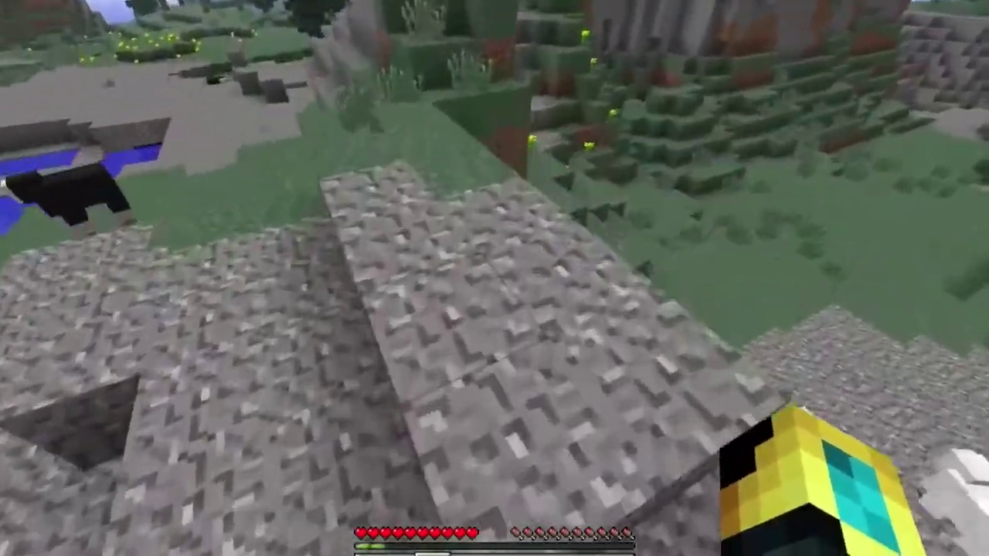
pyautogui.press('w')
pyautogui.press('space')
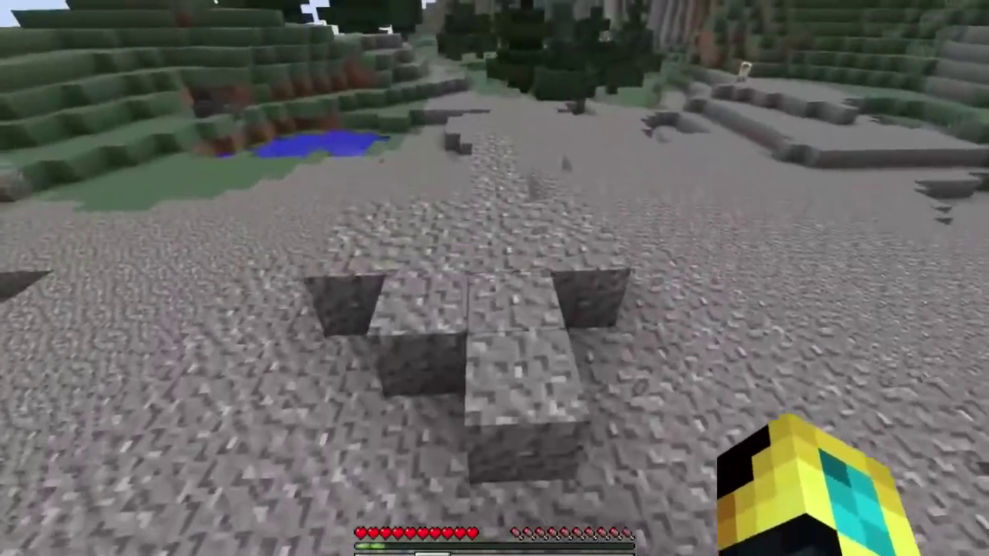
pyautogui.press('w')
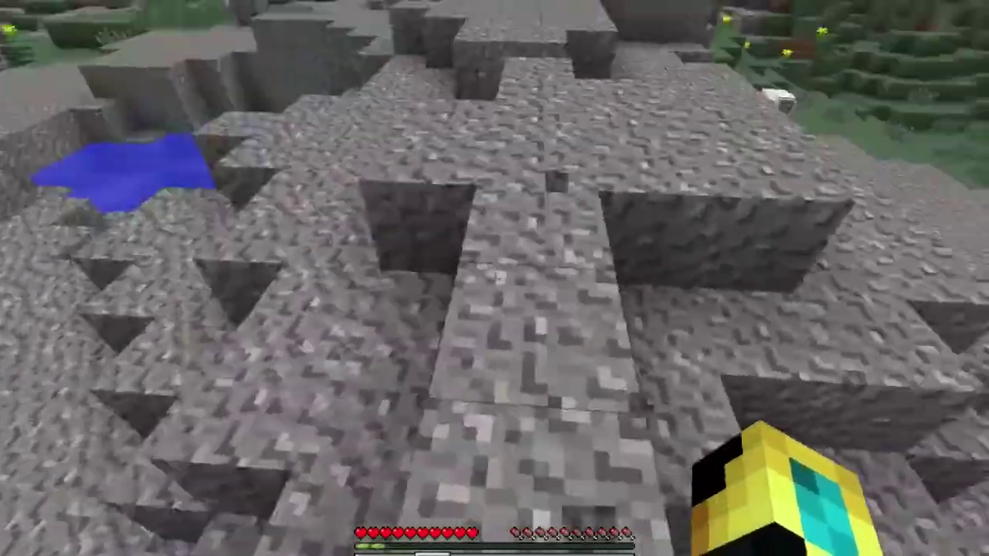
pyautogui.press('space')
pyautogui.press('w')
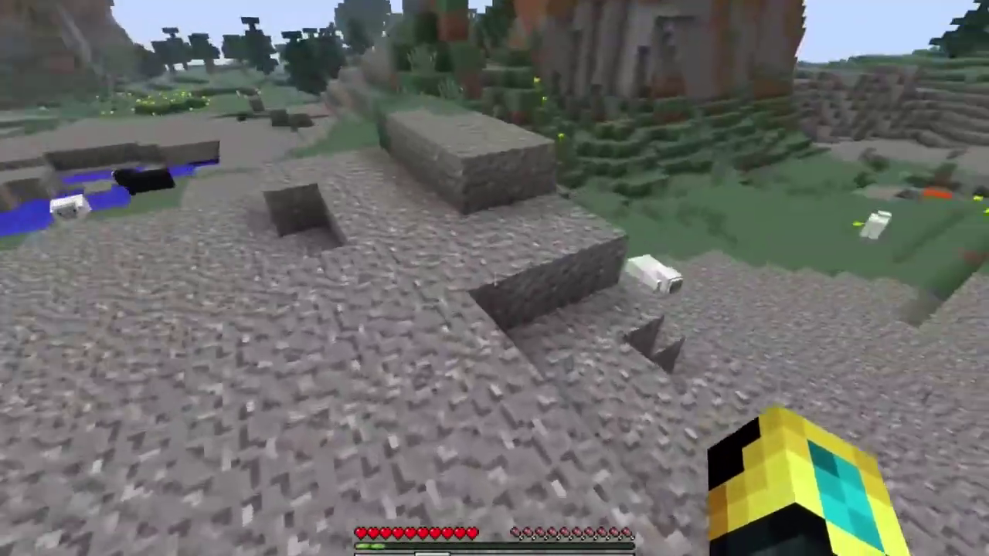
pyautogui.press('space')
pyautogui.press('w')
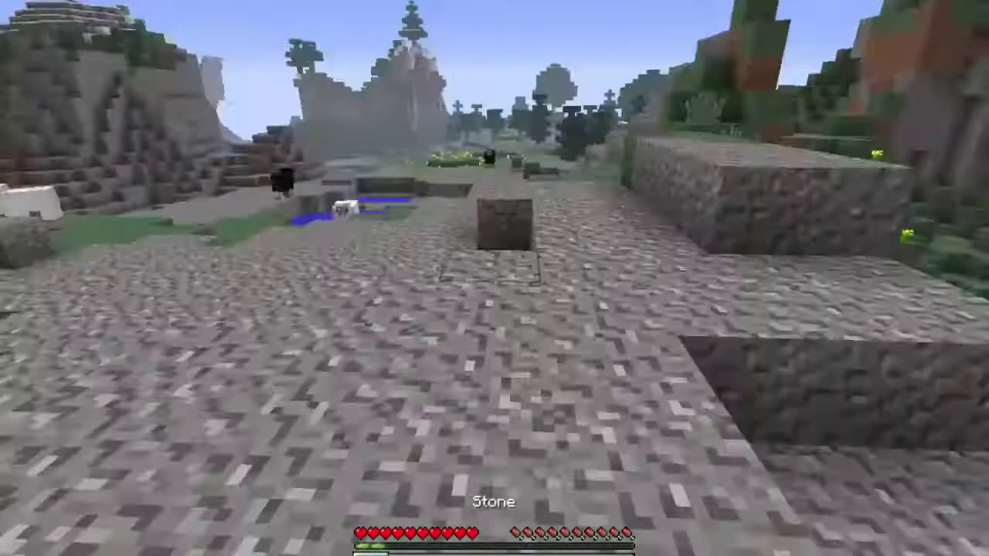
pyautogui.press('w')
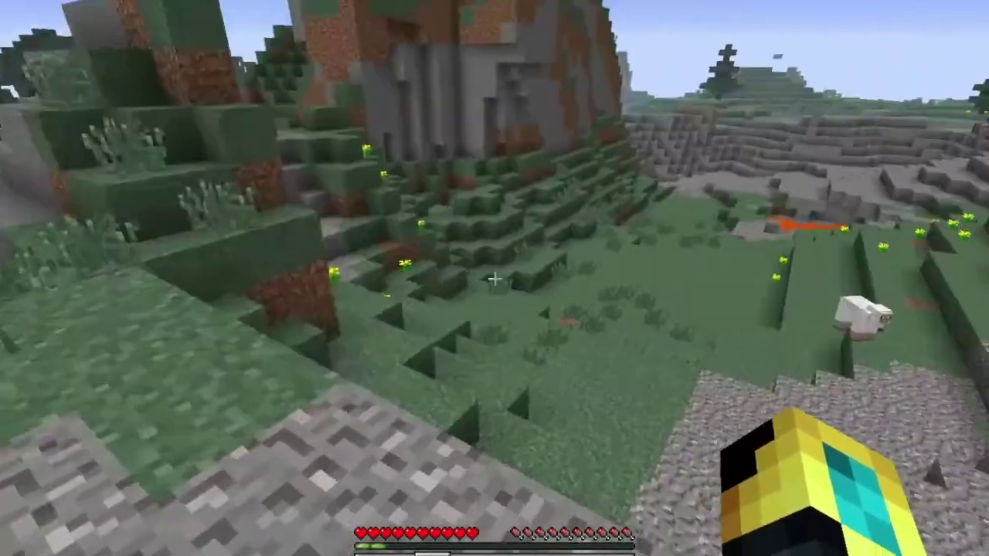
pyautogui.scroll(4, 495, 278)
pyautogui.press('d')
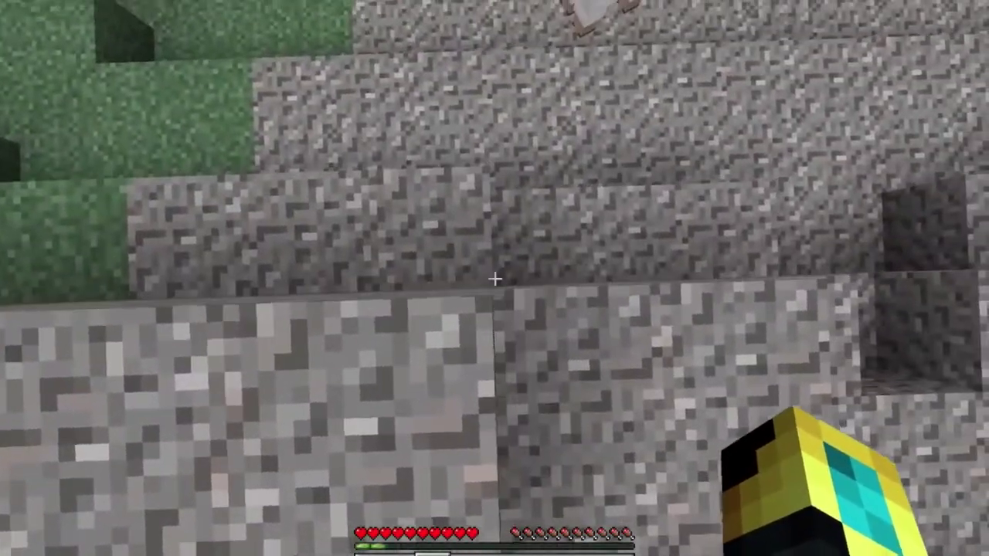
# Set the hub spawn on the gravel hill with /setspawn and teleport to it with /spawn
pyautogui.press('s')
pyautogui.press('a')
pyautogui.scroll(-1, 494, 278)
pyautogui.scroll(1, 494, 278)
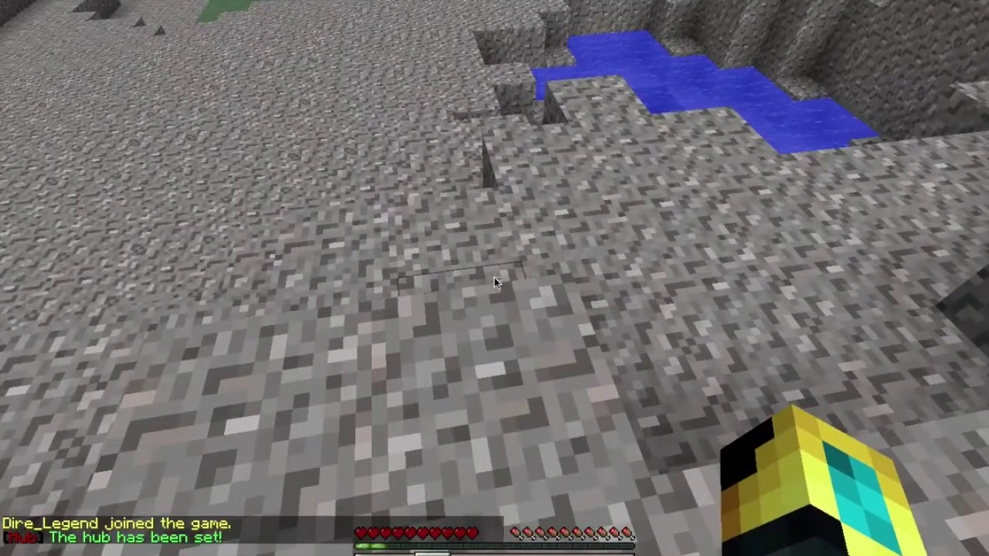
pyautogui.press('Return')
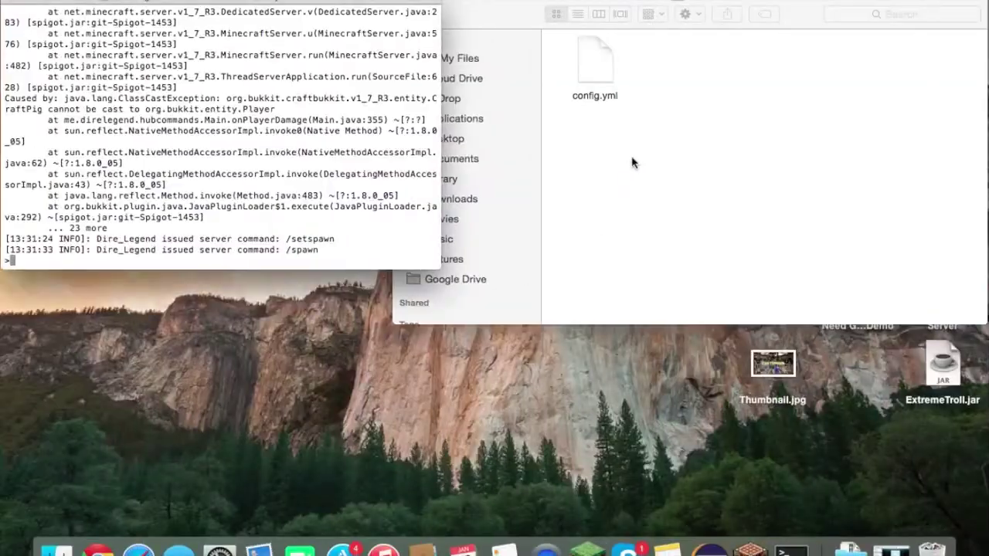
# Switch to Finder, open the plugin's config.yml and skim through its whole contents
pyautogui.doubleClick(596, 68)
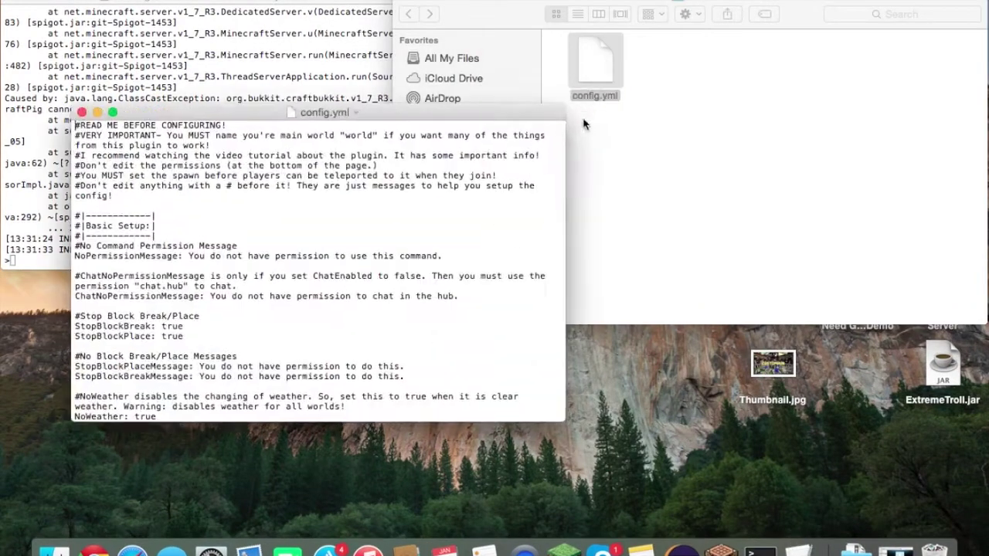
pyautogui.scroll(-15, 394, 352)
pyautogui.scroll(15, 394, 352)
# Examine the NoPermissionMessage and ChatNoPermissionMessage texts in the Basic Setup section of config.yml
pyautogui.moveTo(444, 255); pyautogui.dragTo(187, 257)
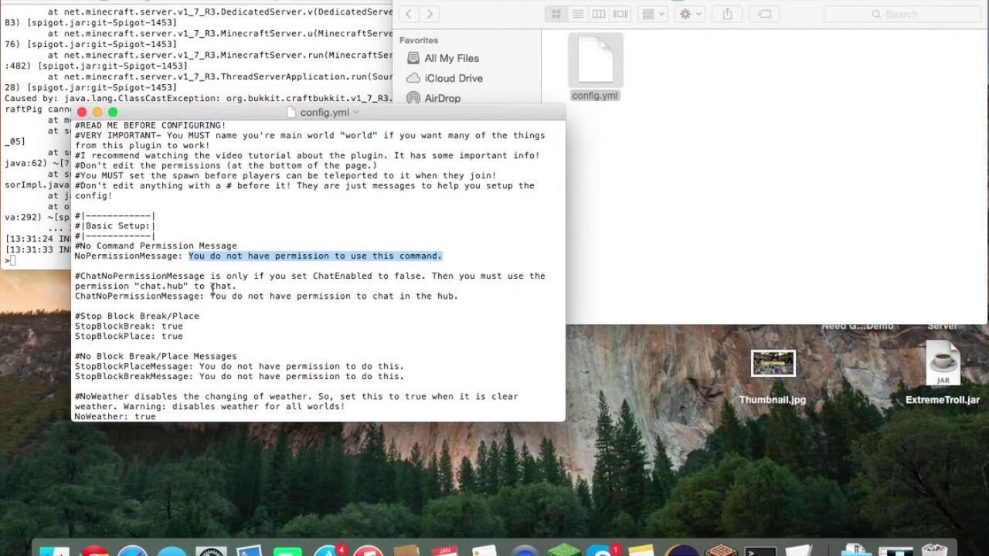
pyautogui.click(353, 268)
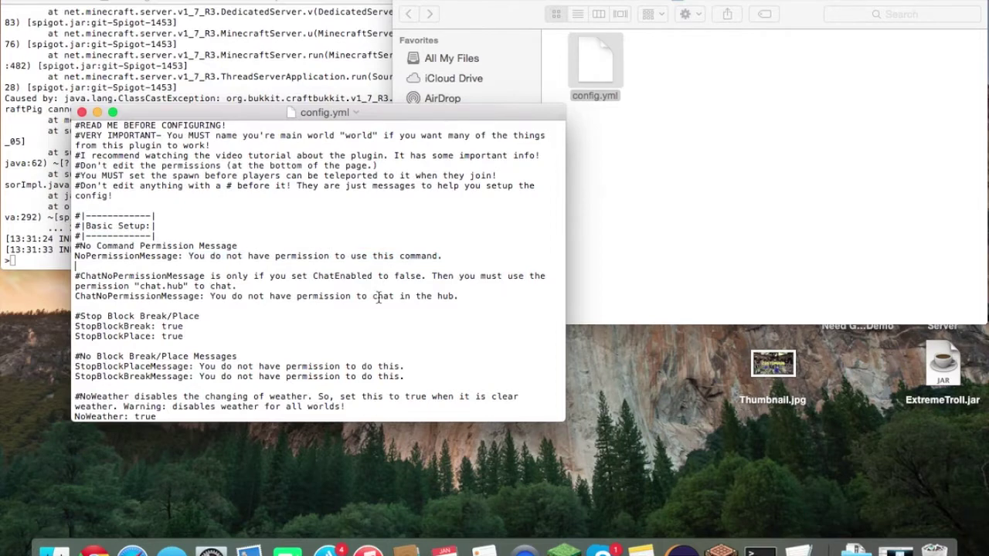
pyautogui.moveTo(442, 257); pyautogui.dragTo(187, 262)
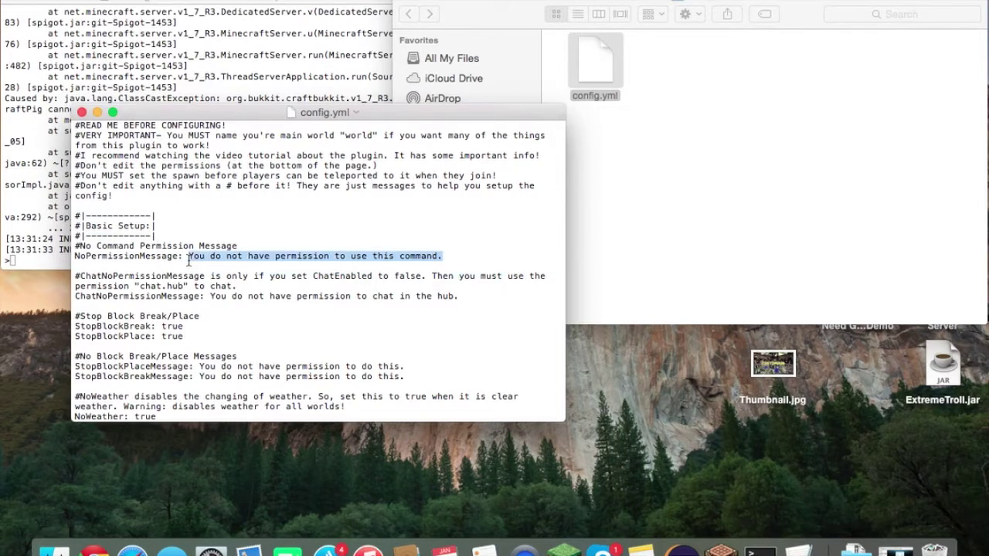
pyautogui.click(266, 320)
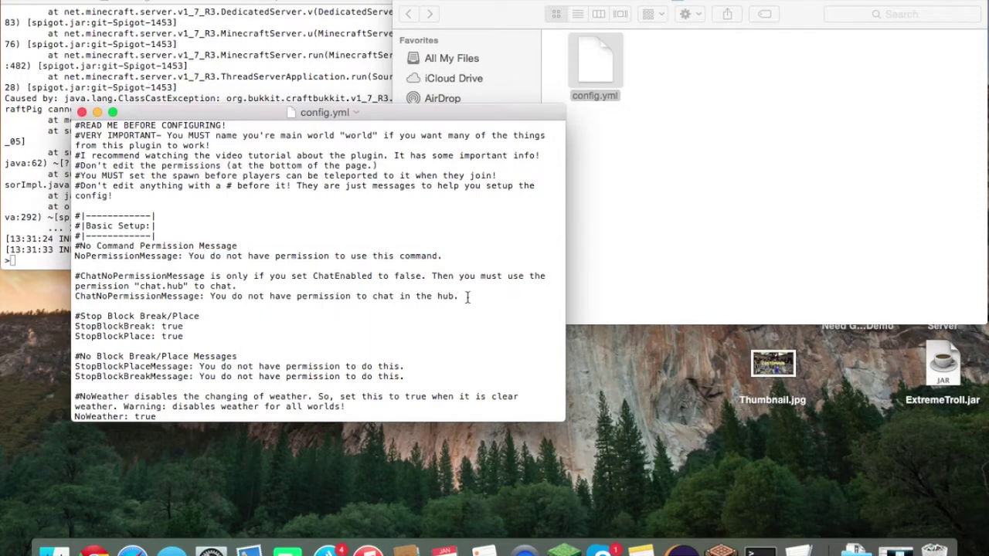
pyautogui.moveTo(467, 298); pyautogui.dragTo(209, 295)
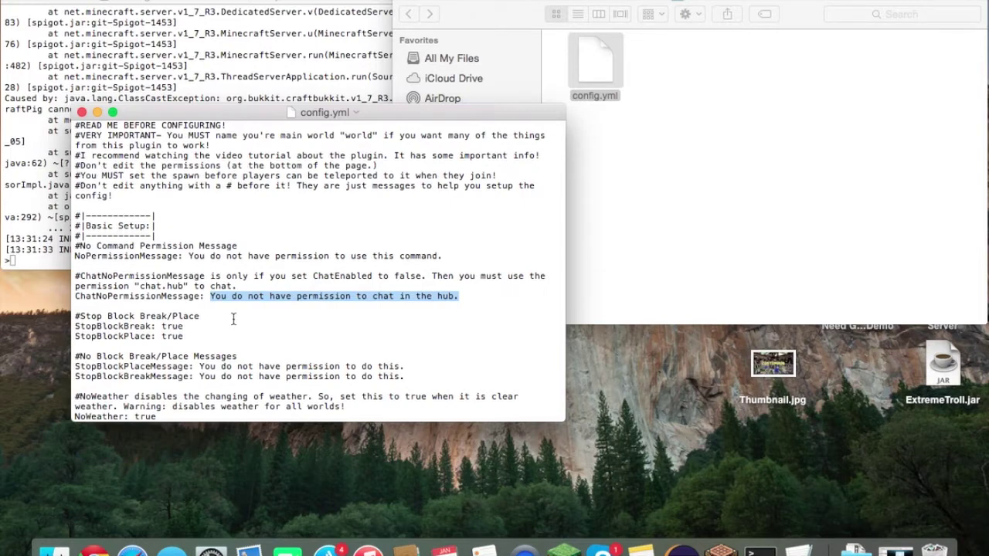
pyautogui.click(233, 319)
# Examine the StopBlockBreak and StopBlockPlace settings under Stop Block Break/Place in config.yml
pyautogui.scroll(-2, 366, 302)
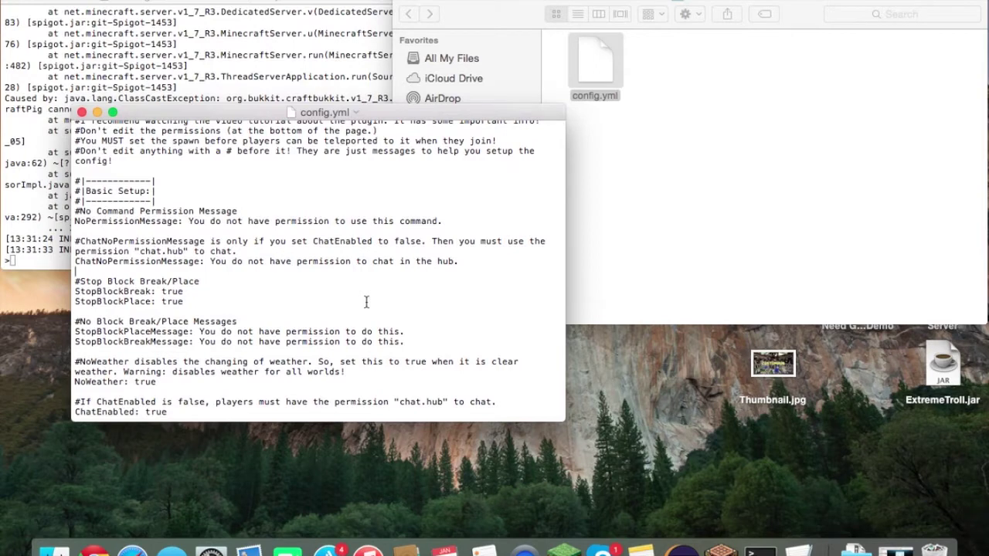
pyautogui.click(607, 221)
pyautogui.click(287, 295)
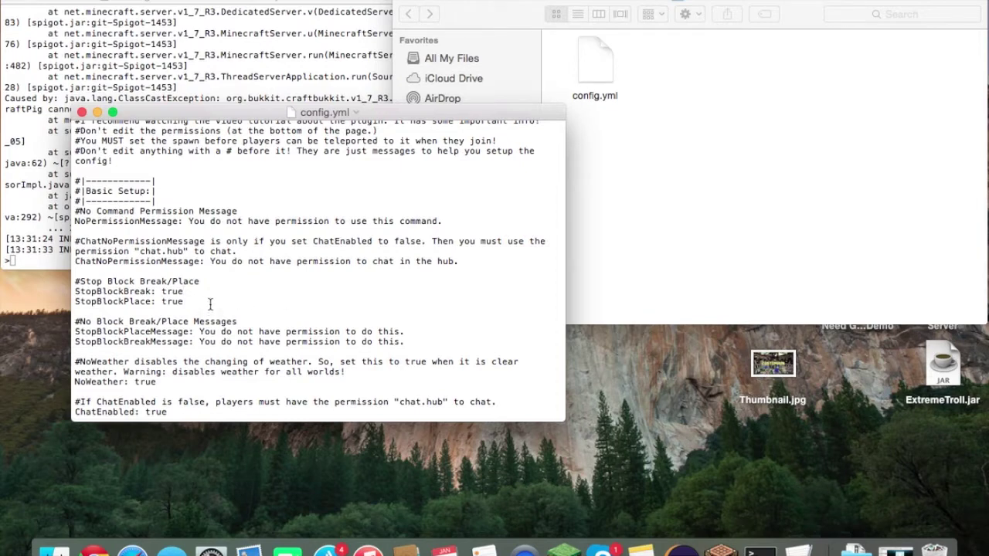
pyautogui.moveTo(214, 306); pyautogui.dragTo(62, 292)
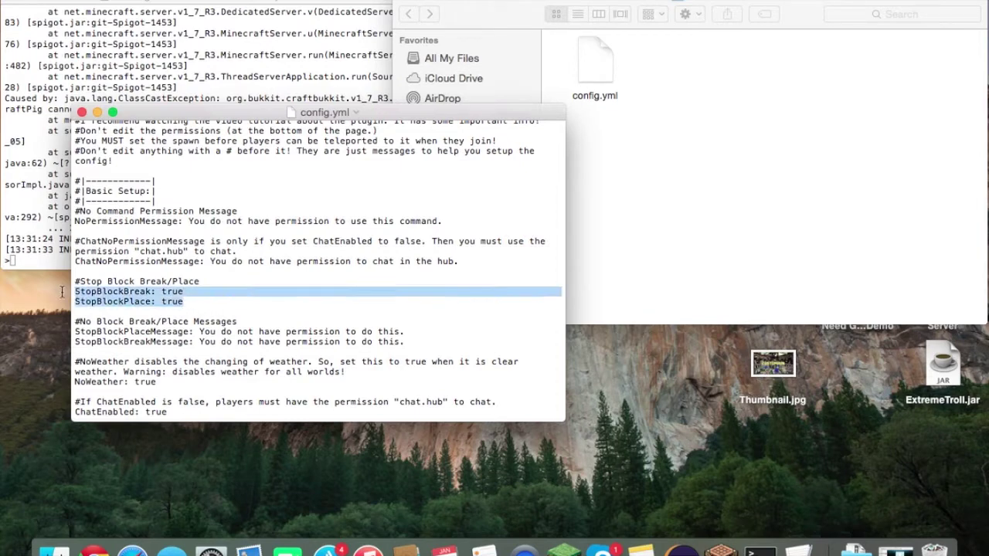
pyautogui.click(198, 294)
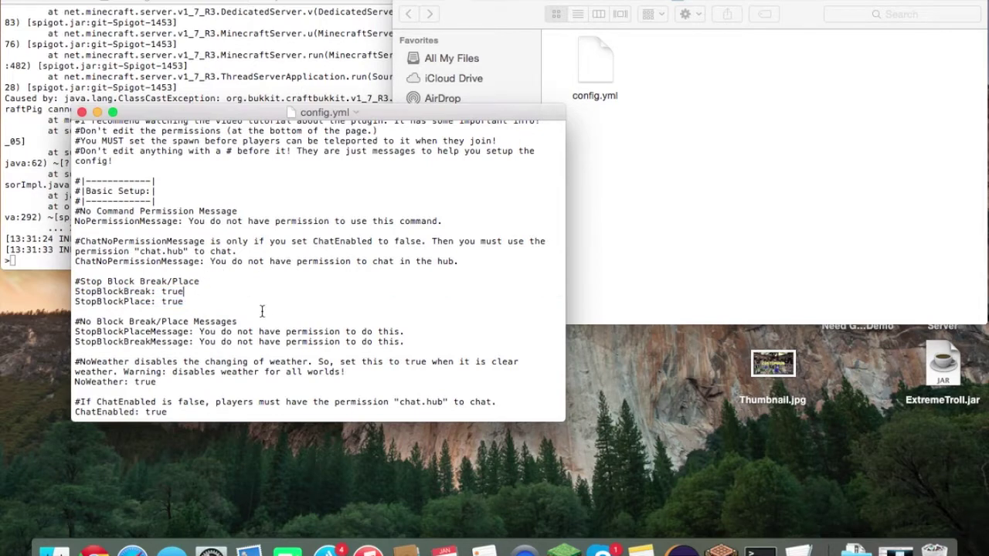
pyautogui.moveTo(195, 301); pyautogui.dragTo(81, 292)
pyautogui.click(200, 302)
pyautogui.moveTo(197, 301); pyautogui.dragTo(76, 293)
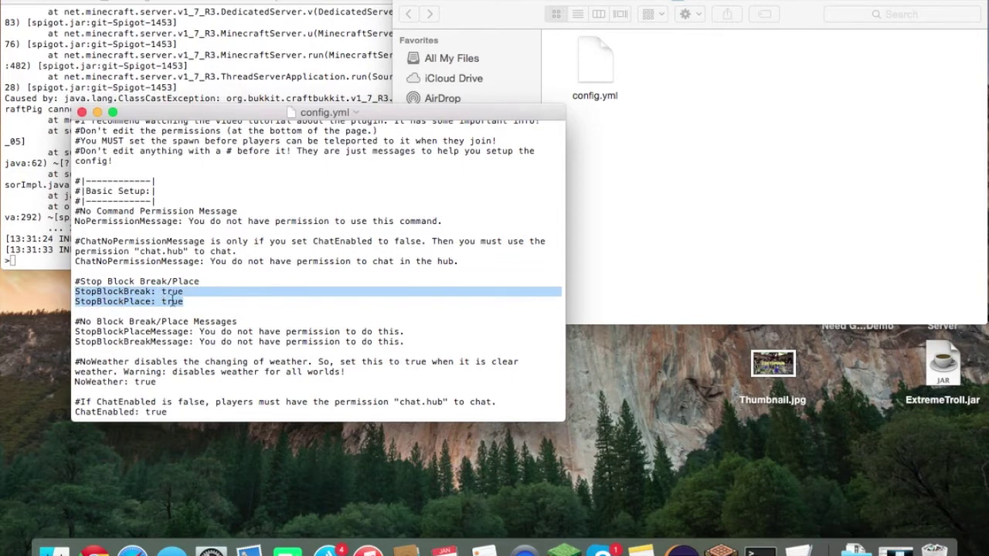
pyautogui.click(204, 303)
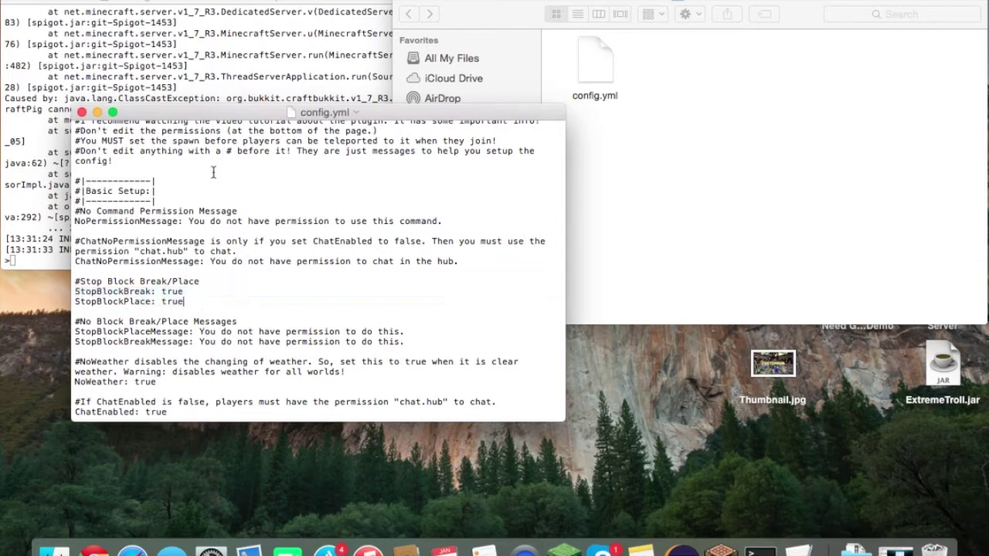
# Switch to the server console and remove the player's operator status with the deop command
pyautogui.click(54, 186)
pyautogui.write('deop ')
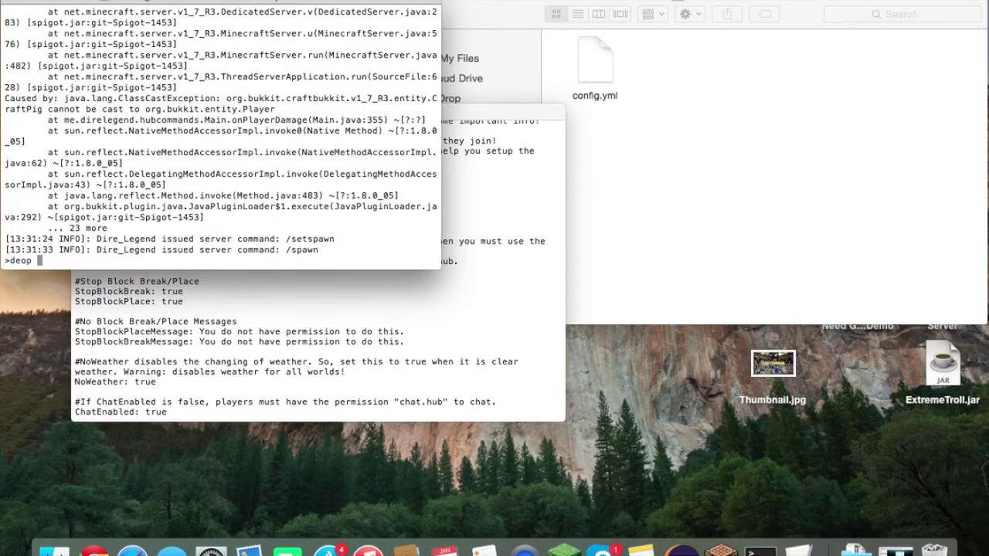
pyautogui.write('dire_legend')
pyautogui.press('Return')
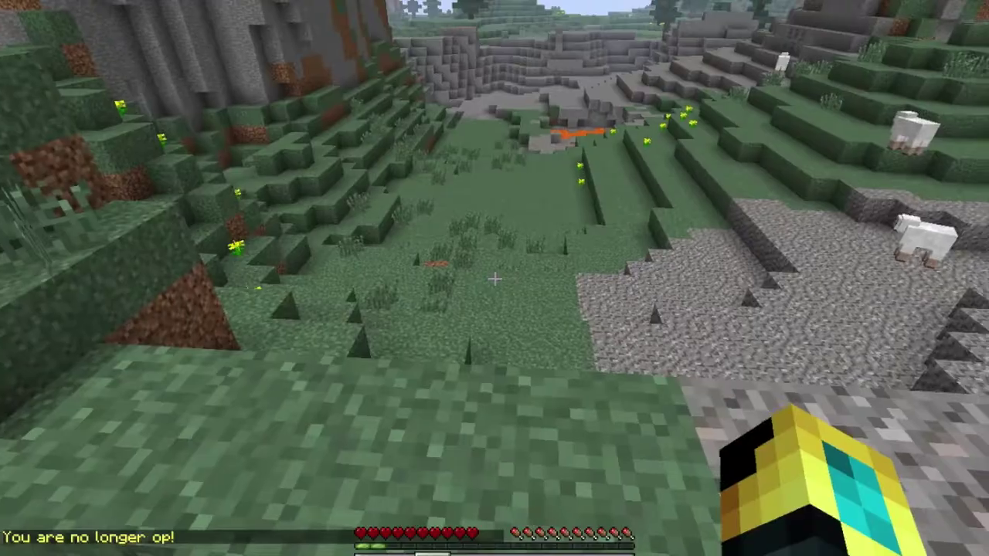
# Switch to Minecraft and try to place blocks as a non-operator to test the protection message
pyautogui.scroll(-1, 494, 278)
pyautogui.rightClick(494, 278)
pyautogui.rightClick(495, 278)
# Return to config.yml, set StopBlockPlaceMessage to "Hello" and save the file
pyautogui.hotkey('ctrl', 'Left')
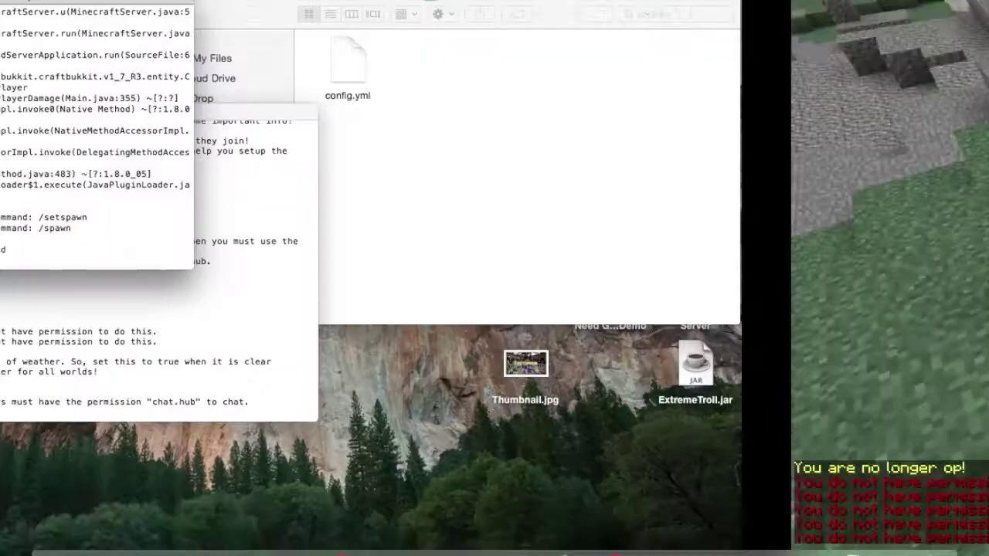
pyautogui.click(207, 286)
pyautogui.scroll(-2, 285, 291)
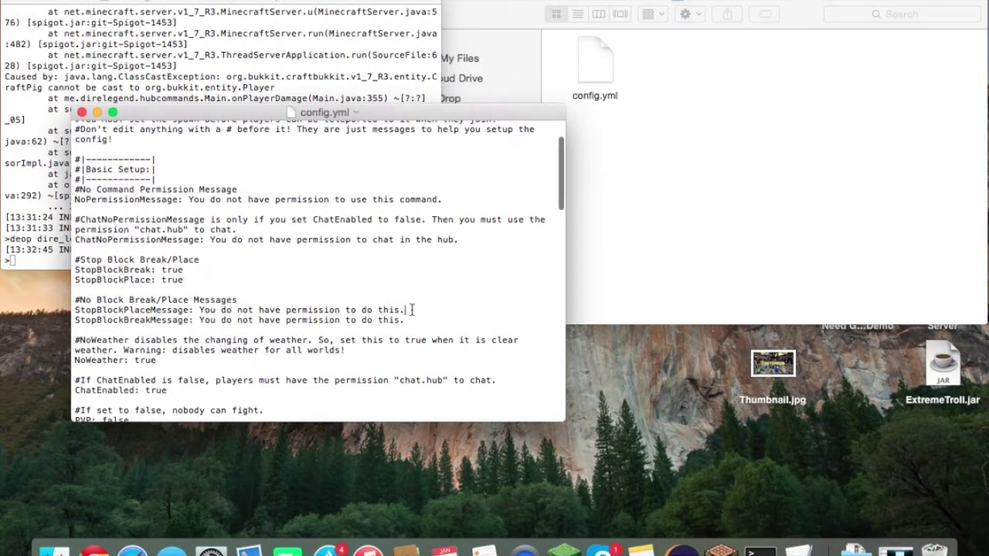
pyautogui.moveTo(411, 310); pyautogui.dragTo(199, 307)
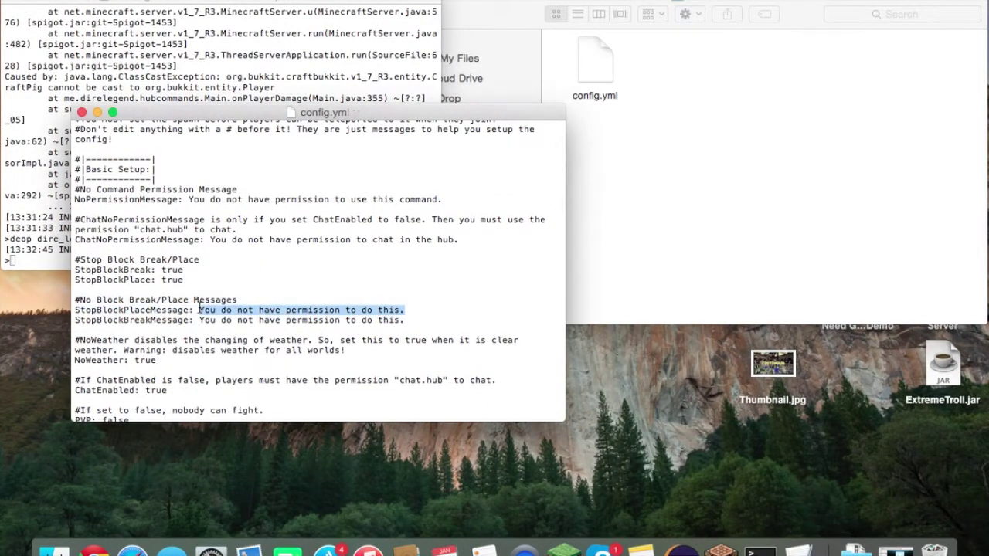
pyautogui.write('Hello')
pyautogui.press('super+s')
# Reload the server from the console and try to place a stone block in Minecraft to test the new message
pyautogui.press('super+Tab')
pyautogui.write('reload')
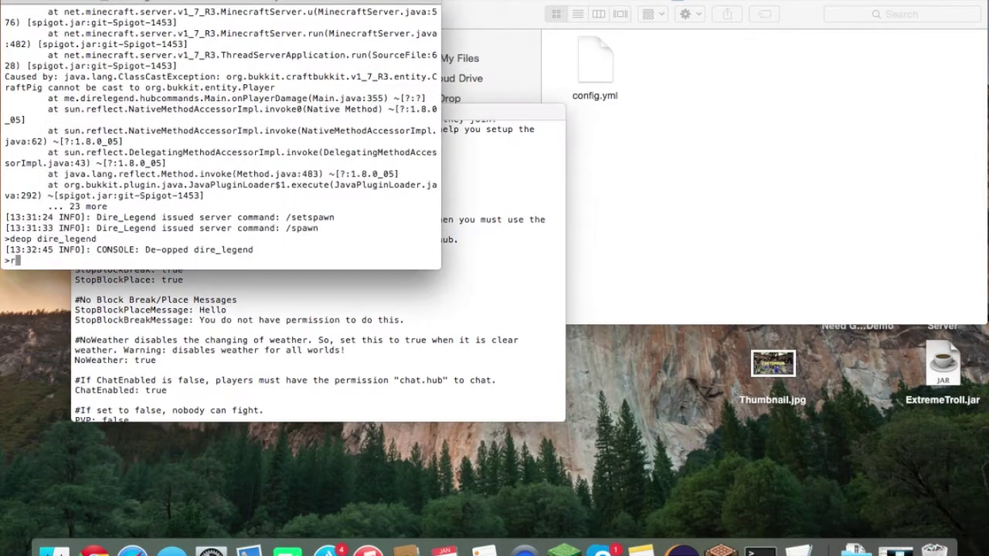
pyautogui.press('Return')
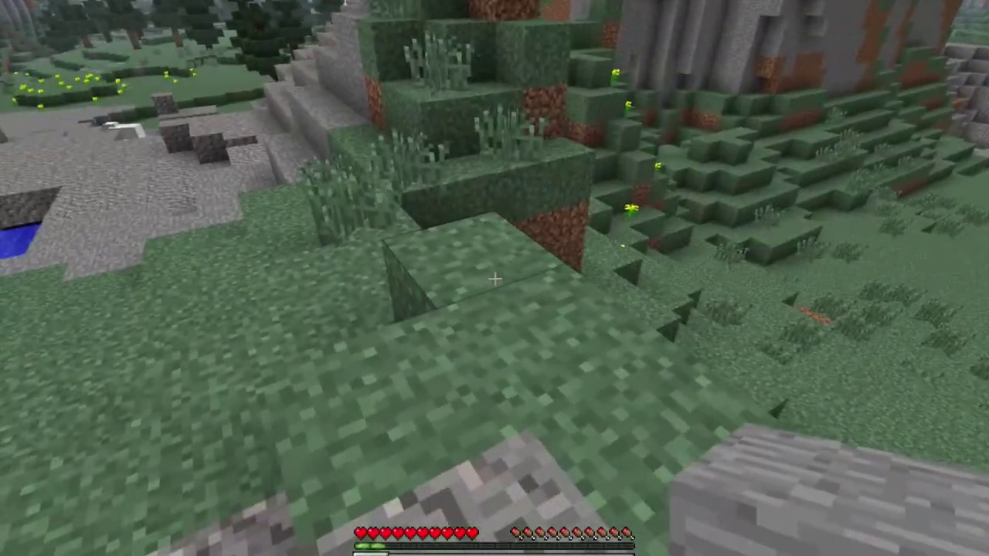
pyautogui.rightClick(495, 278)
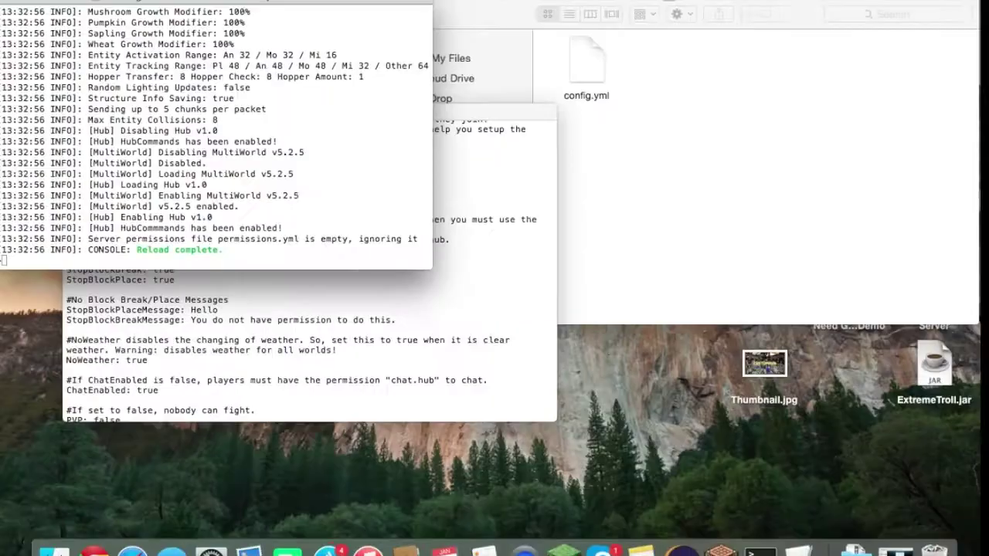
# Return to config.yml and examine the StopBlockBreakMessage and NoWeather settings
pyautogui.click(239, 320)
pyautogui.scroll(-5, 239, 328)
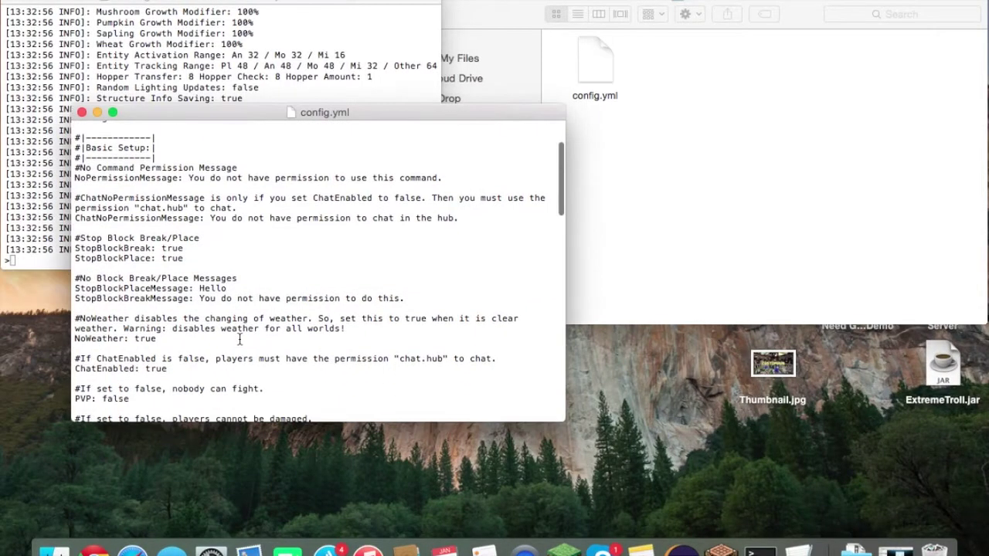
pyautogui.scroll(-3, 262, 279)
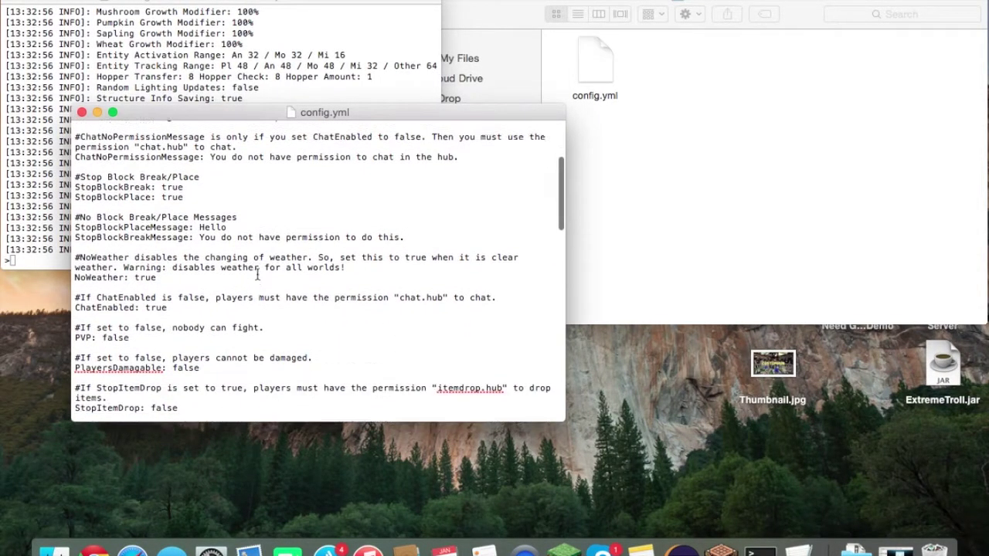
pyautogui.moveTo(404, 222); pyautogui.dragTo(76, 213)
pyautogui.click(163, 283)
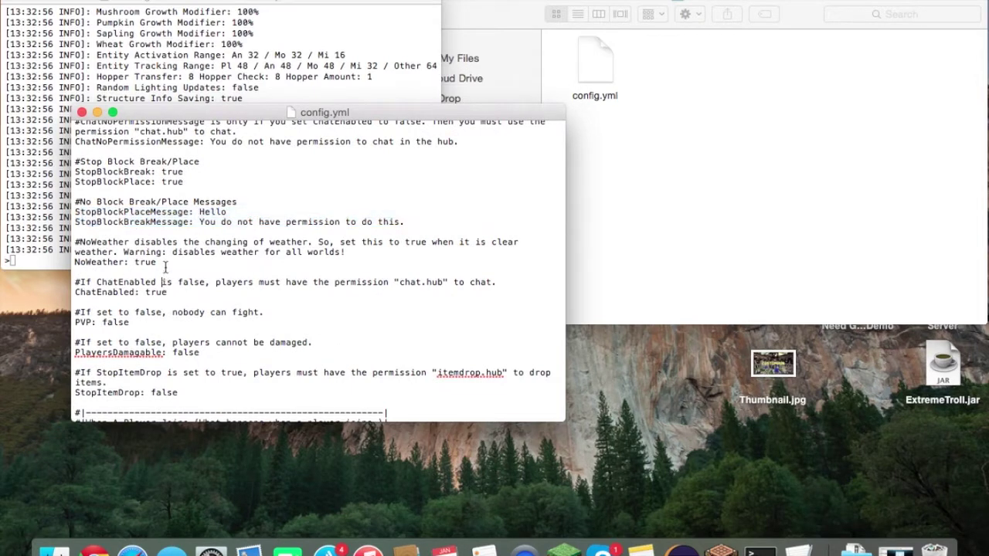
pyautogui.moveTo(165, 263); pyautogui.dragTo(6, 265)
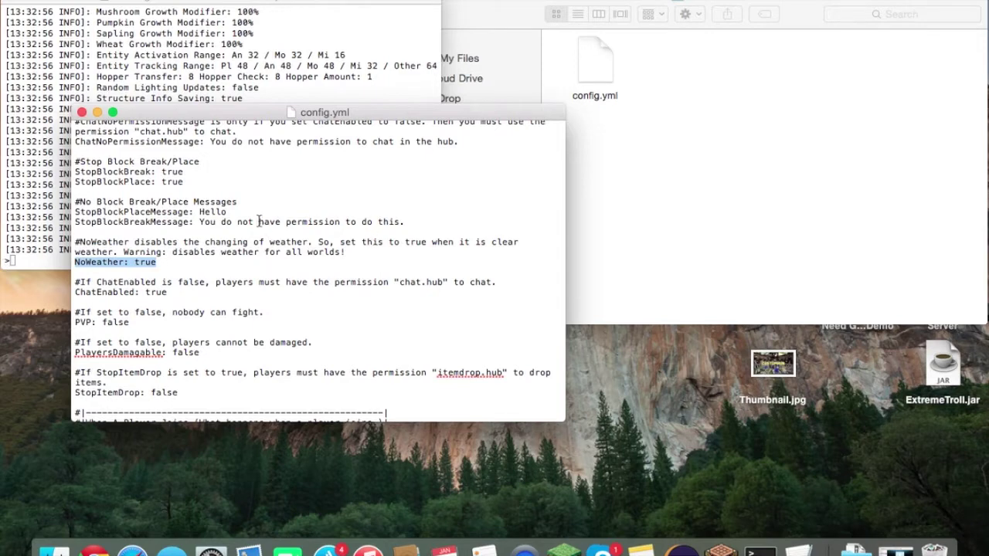
pyautogui.scroll(-2, 206, 316)
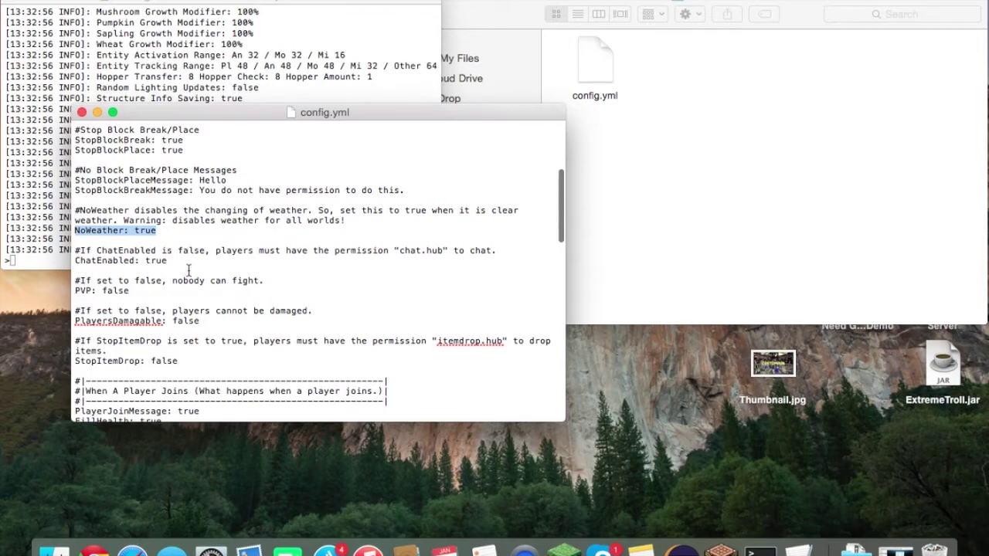
# Set ChatEnabled to false in config.yml and save the file
pyautogui.click(187, 260)
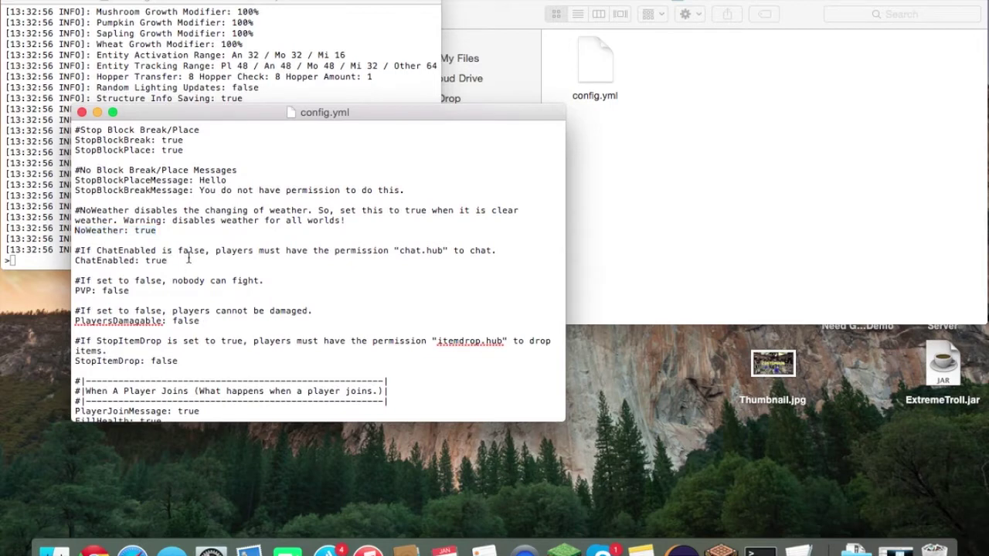
pyautogui.click(45, 218)
pyautogui.click(147, 400)
pyautogui.press('BackSpace')
pyautogui.press('BackSpace')
pyautogui.press('BackSpace')
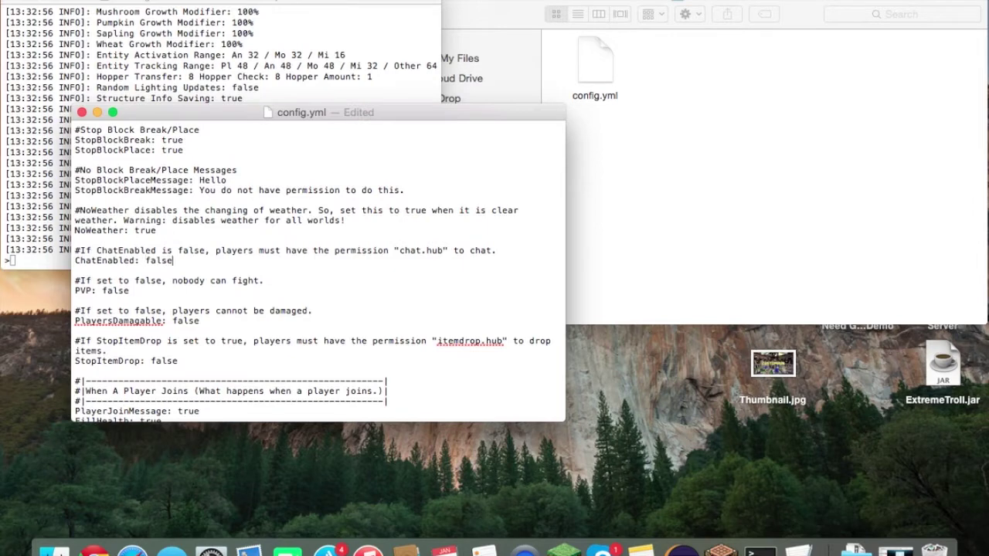
pyautogui.press('super+s')
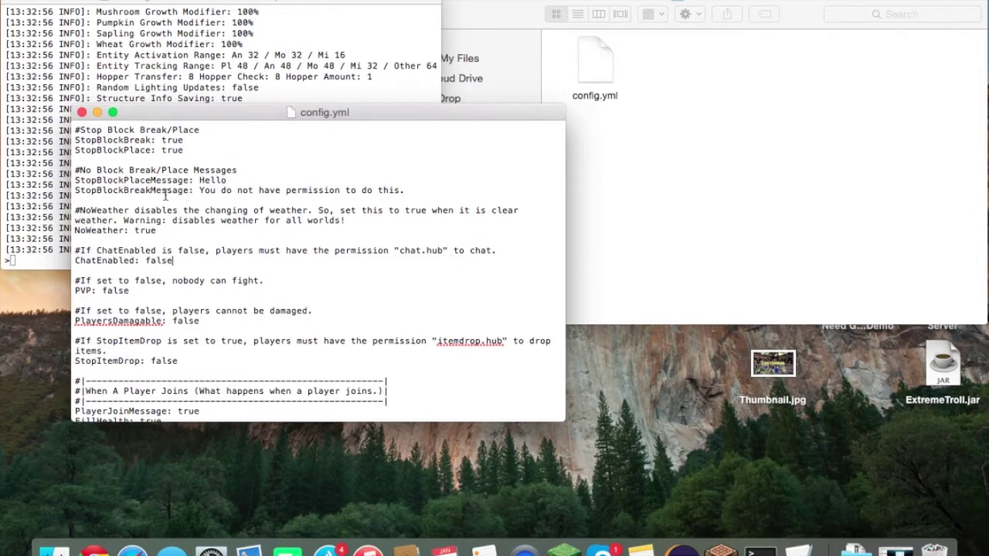
# Reload the server from the console and try to send a chat message in Minecraft as a non-operator
pyautogui.click(44, 239)
pyautogui.write('reload')
pyautogui.press('Return')
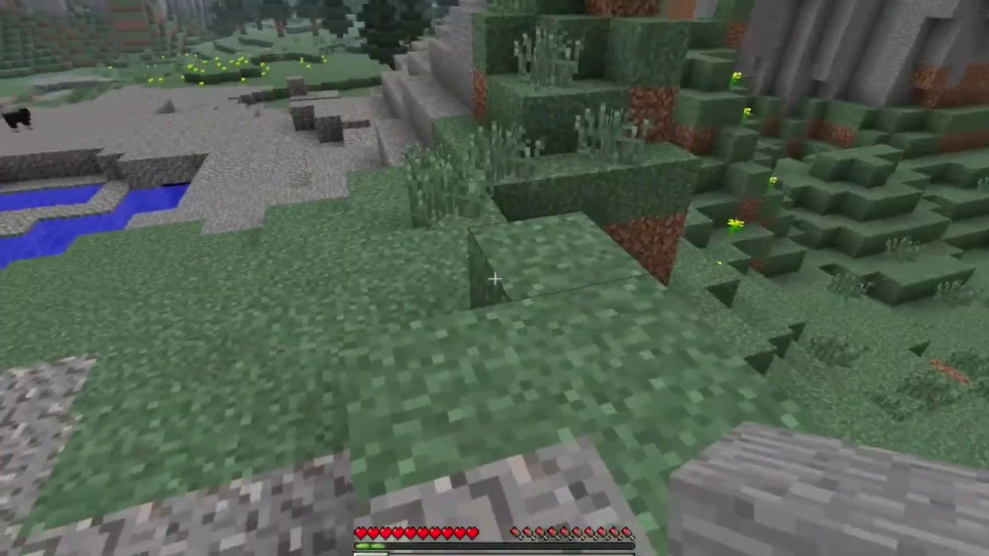
pyautogui.press('t')
pyautogui.press('Return')
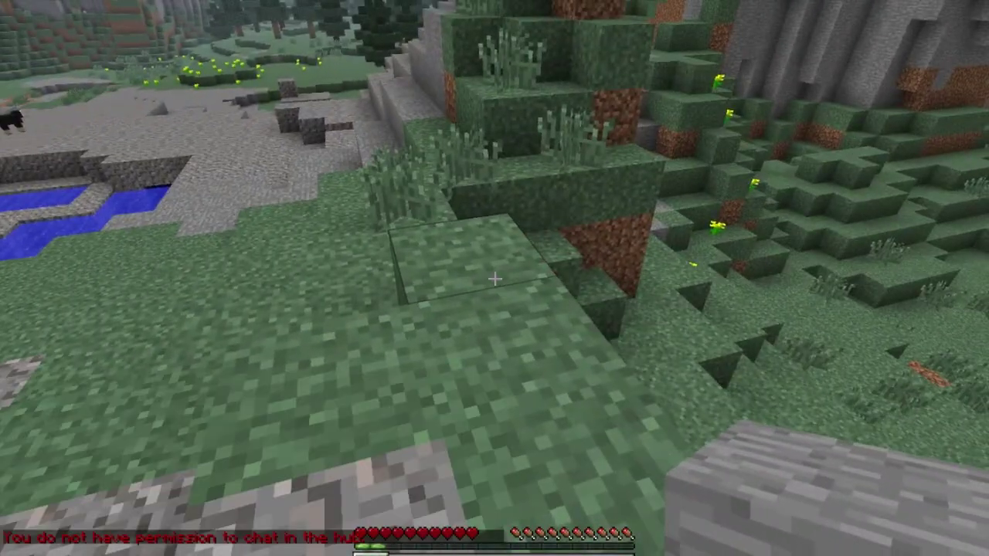
pyautogui.press('w')
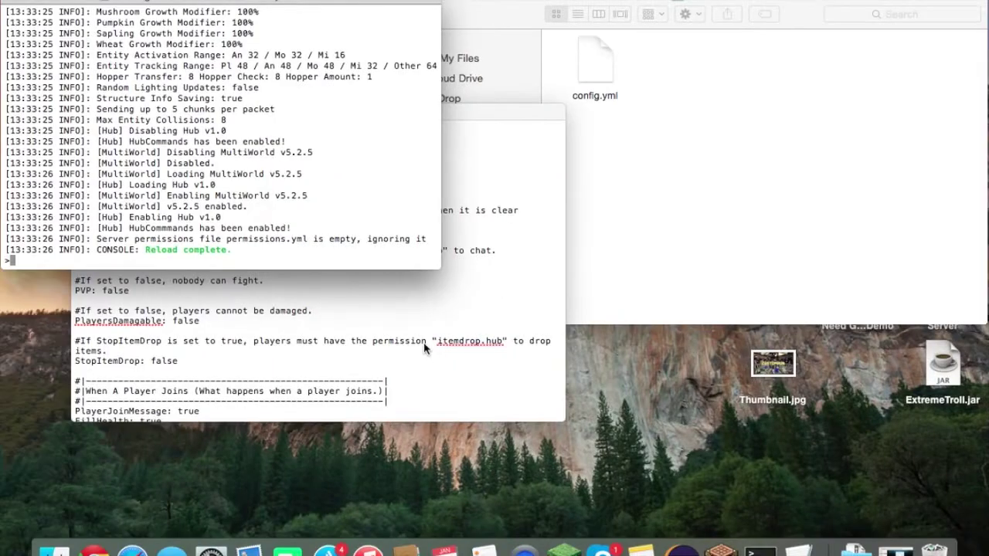
# Return to config.yml, set ChatNoPermissionMessage to "Nah you can't talk" and save the file
pyautogui.click(425, 349)
pyautogui.scroll(2, 355, 319)
pyautogui.scroll(3, 355, 318)
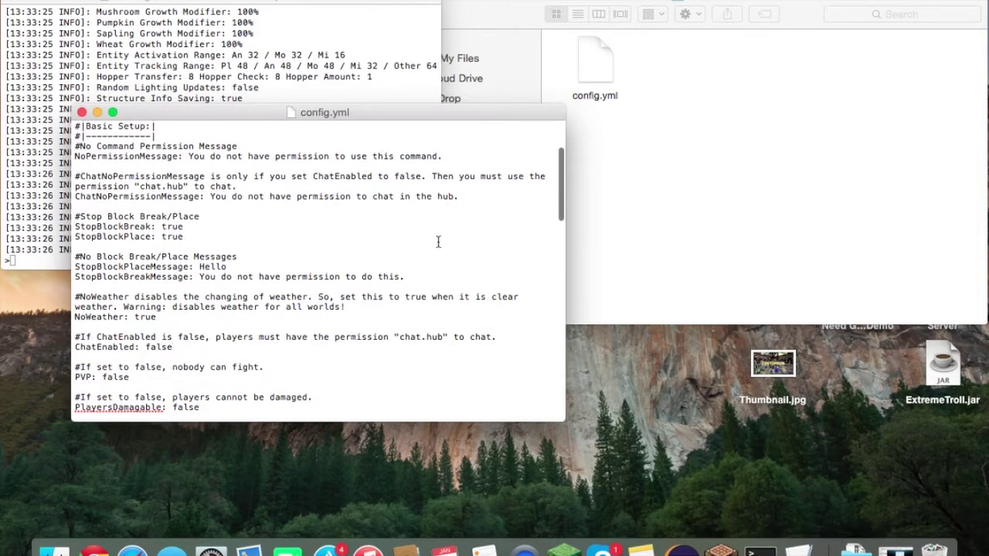
pyautogui.moveTo(459, 197); pyautogui.dragTo(208, 197)
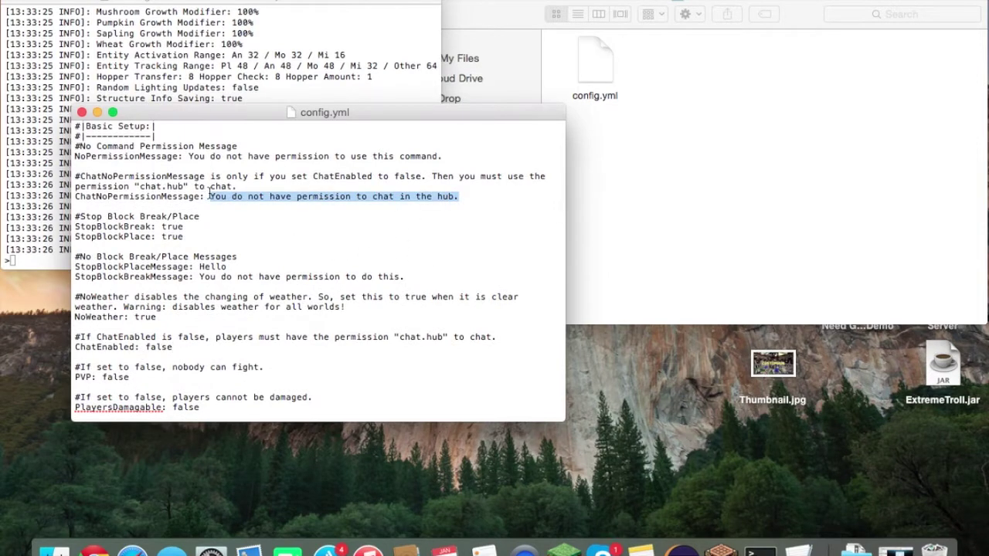
pyautogui.write('Nah')
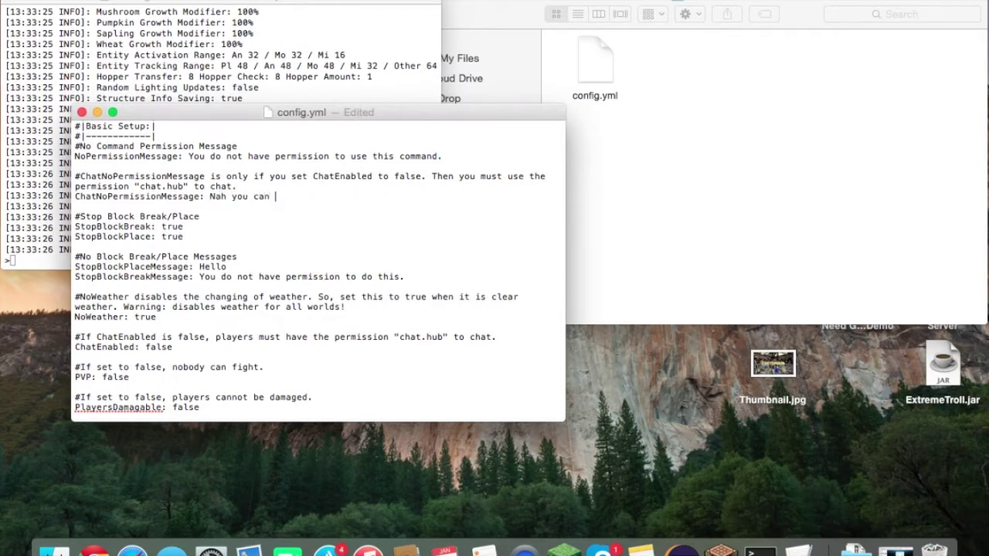
pyautogui.write(" you can't talk")
# Reload the server from the console and send a chat message in Minecraft to test the custom chat denial message
pyautogui.click(63, 176)
pyautogui.write('reo')
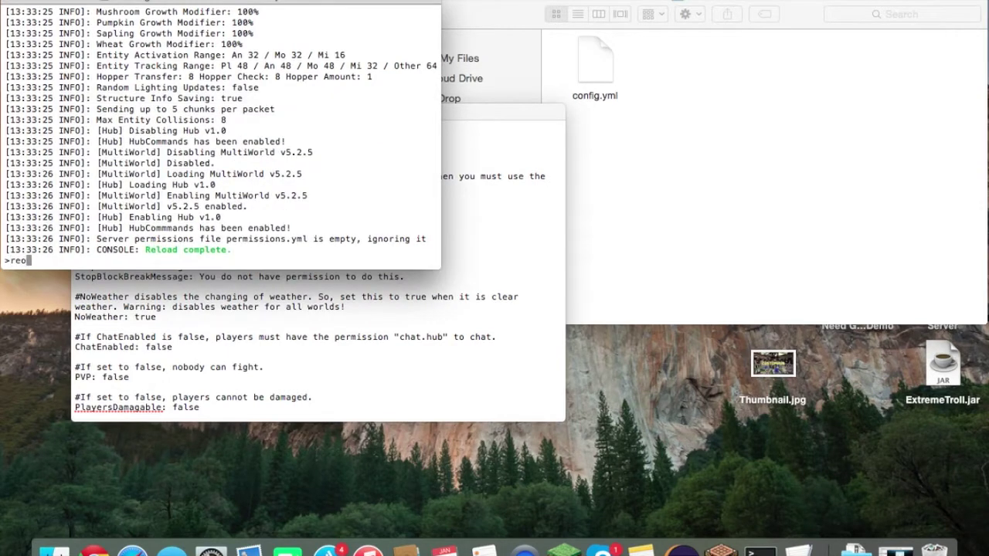
pyautogui.write('load')
pyautogui.press('Return')
pyautogui.hotkey('ctrl', 'Right')
pyautogui.press('t')
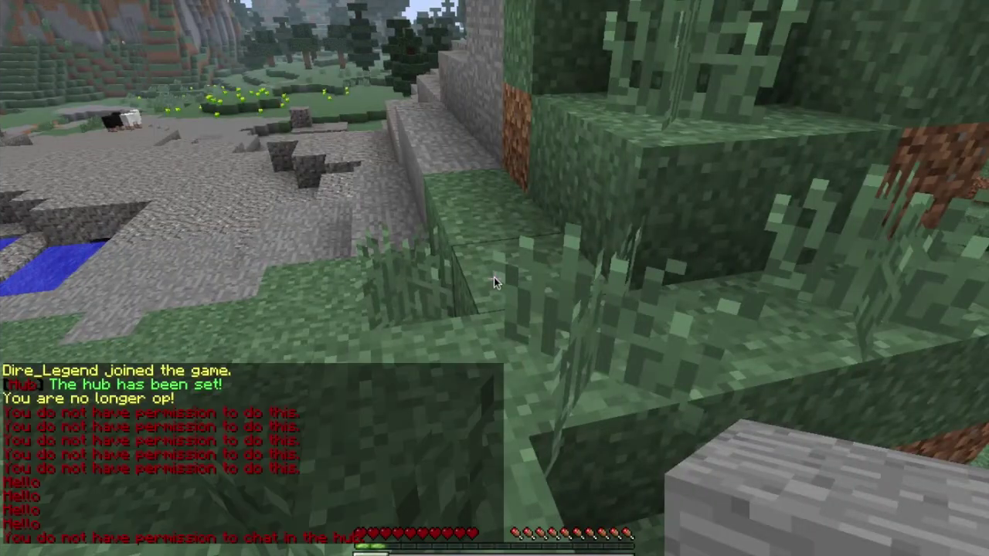
pyautogui.press('Return')
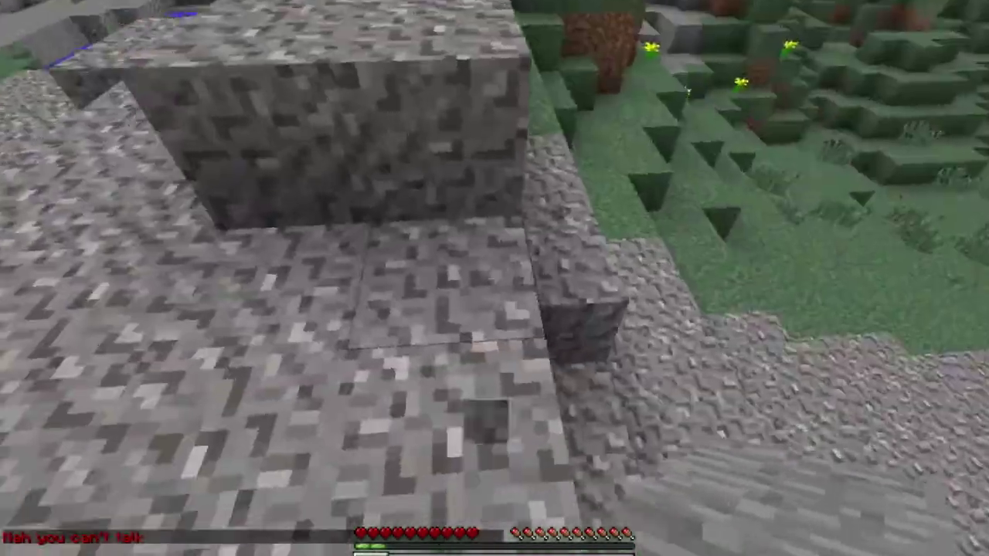
pyautogui.press('w')
pyautogui.press('space')
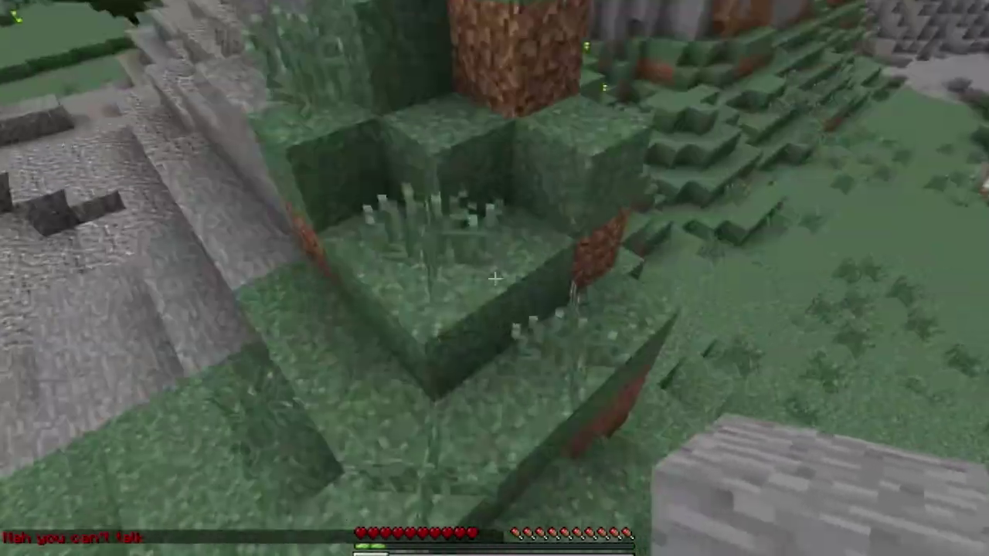
pyautogui.press('w')
pyautogui.press('space')
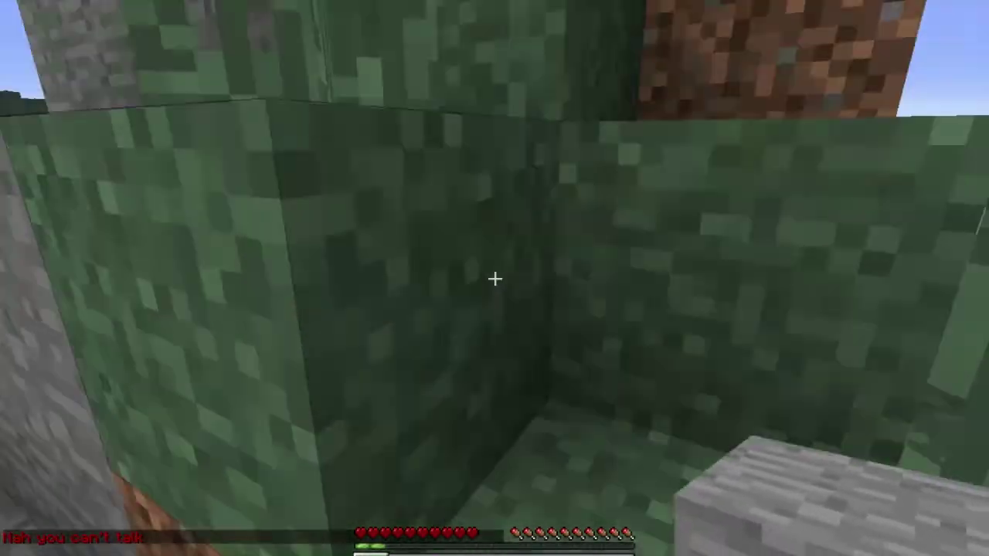
pyautogui.press('w')
pyautogui.press('space')
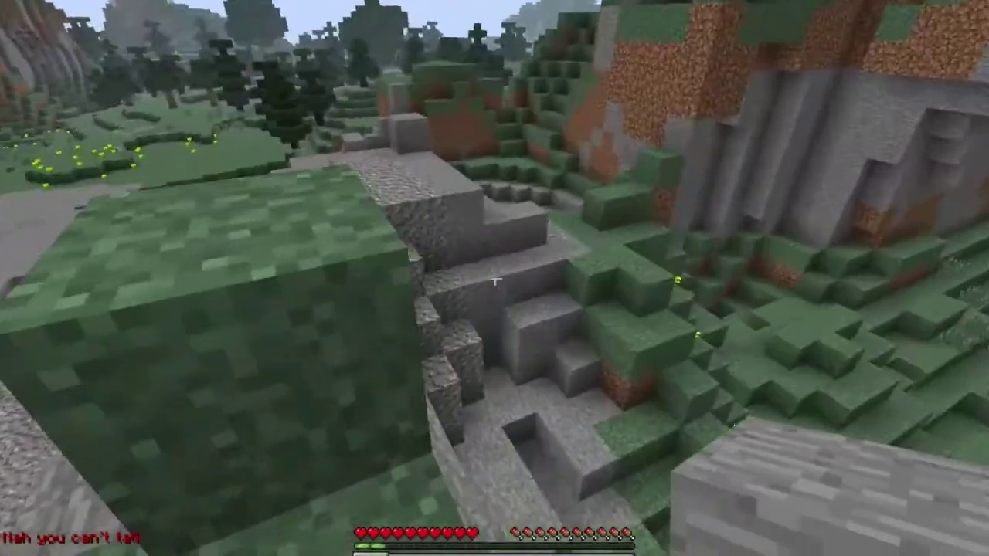
pyautogui.press('w')
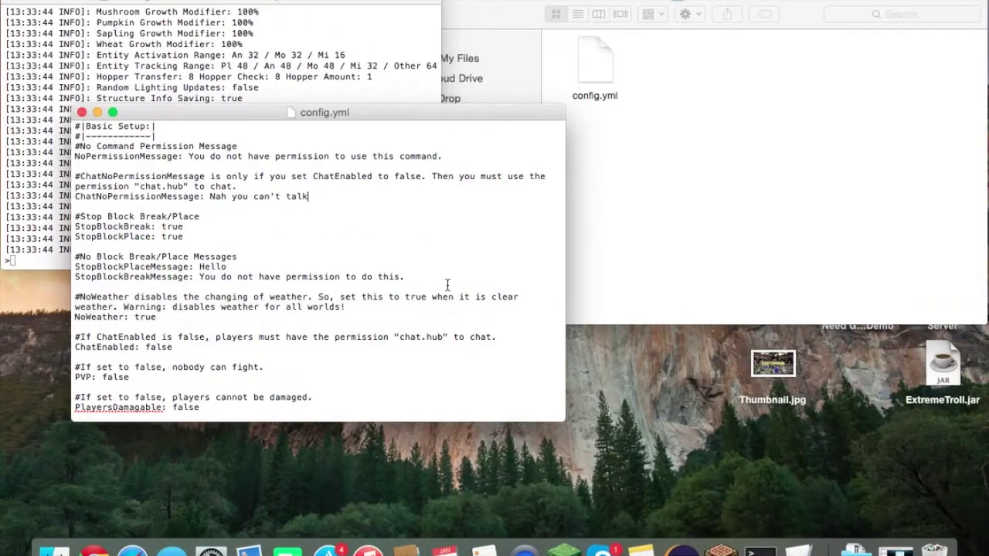
# Examine the PVP and PlayersDamagable settings in config.yml, and jump around the hillside in Minecraft to test player damage
pyautogui.scroll(-5, 447, 285)
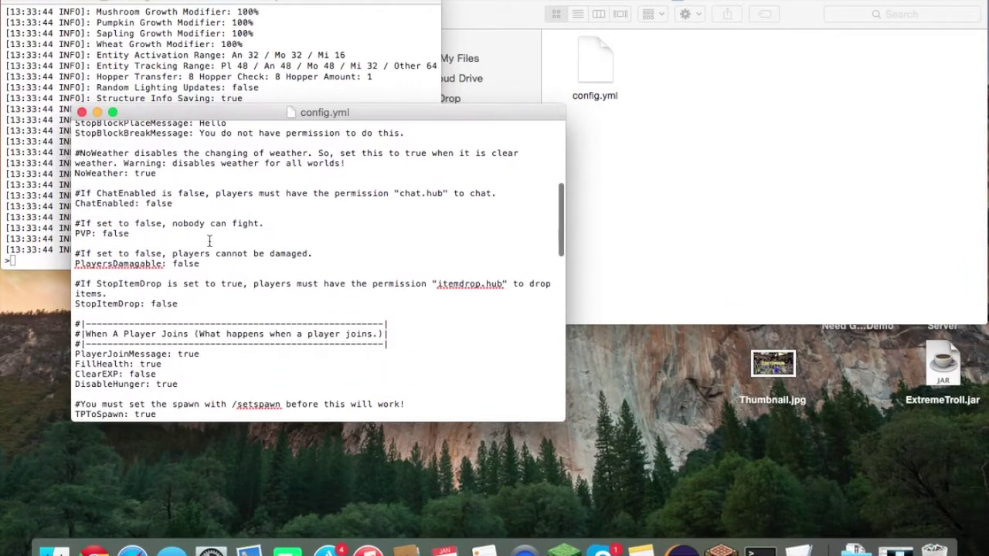
pyautogui.click(173, 235)
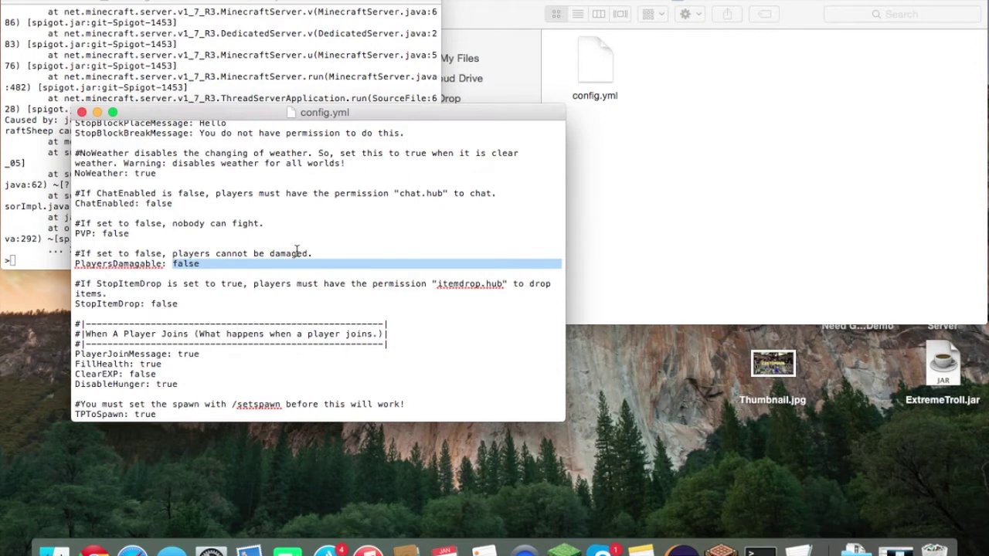
pyautogui.click(287, 283)
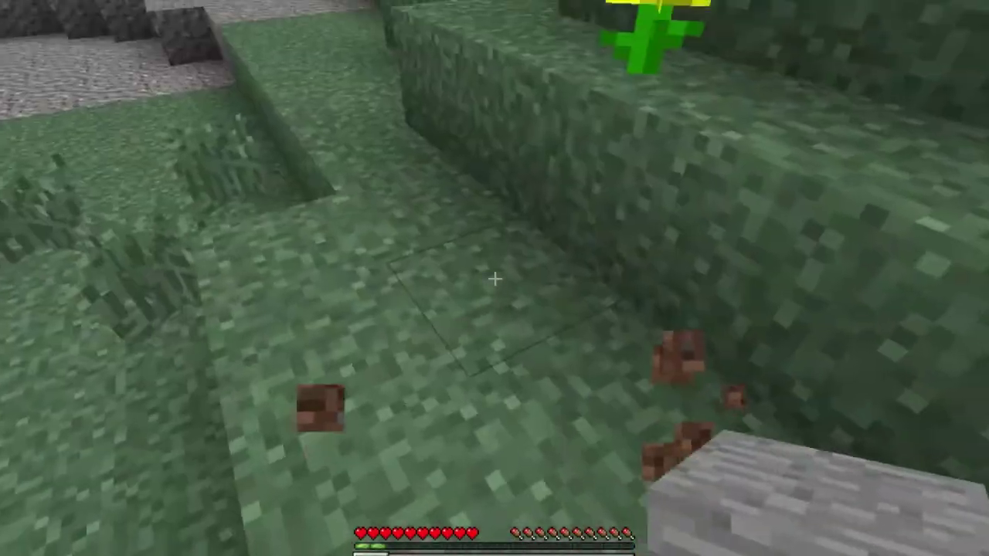
pyautogui.press('w')
pyautogui.press('space')
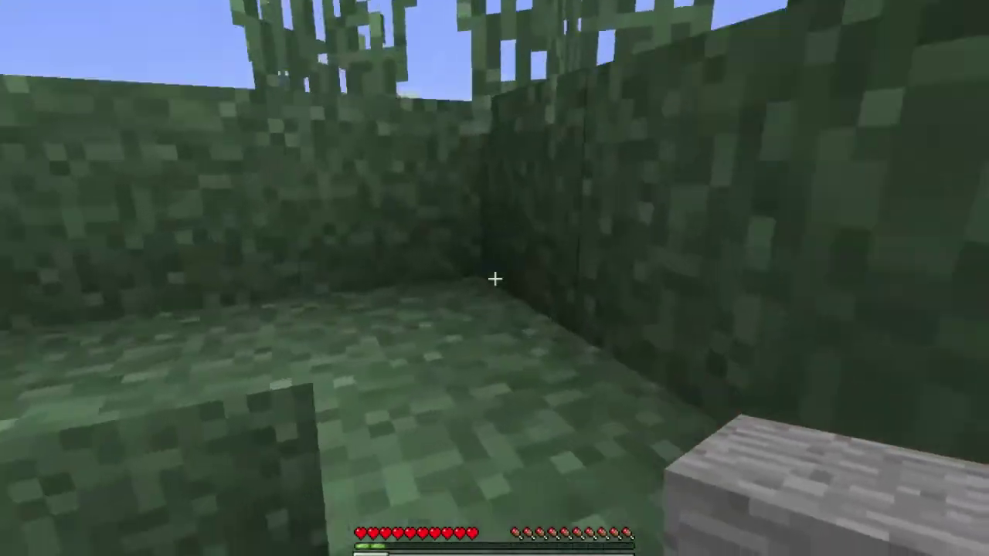
pyautogui.press('w')
pyautogui.press('space')
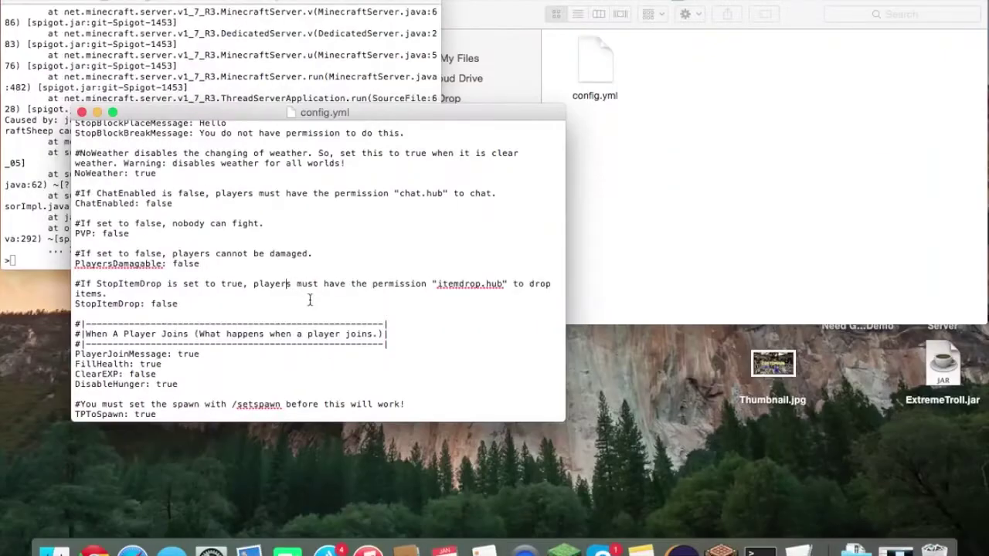
# Set StopItemDrop to true in config.yml, save the file and reload the server from the console
pyautogui.scroll(-3, 308, 330)
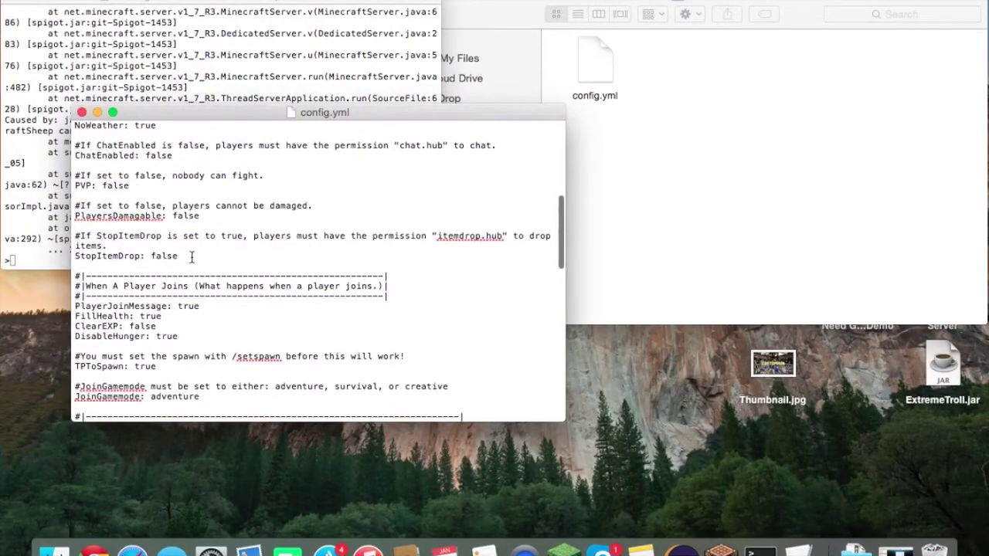
pyautogui.write('true')
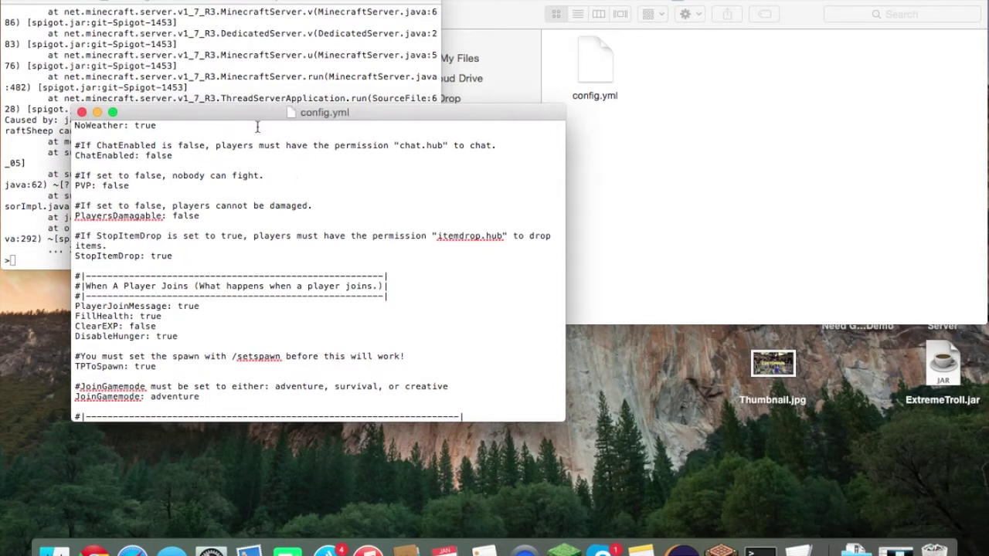
pyautogui.click(267, 75)
pyautogui.write('reload')
pyautogui.press('Return')
# Switch to Minecraft and try to drop the stone block out of the inventory to test item-drop blocking
pyautogui.hotkey('ctrl', 'Right')
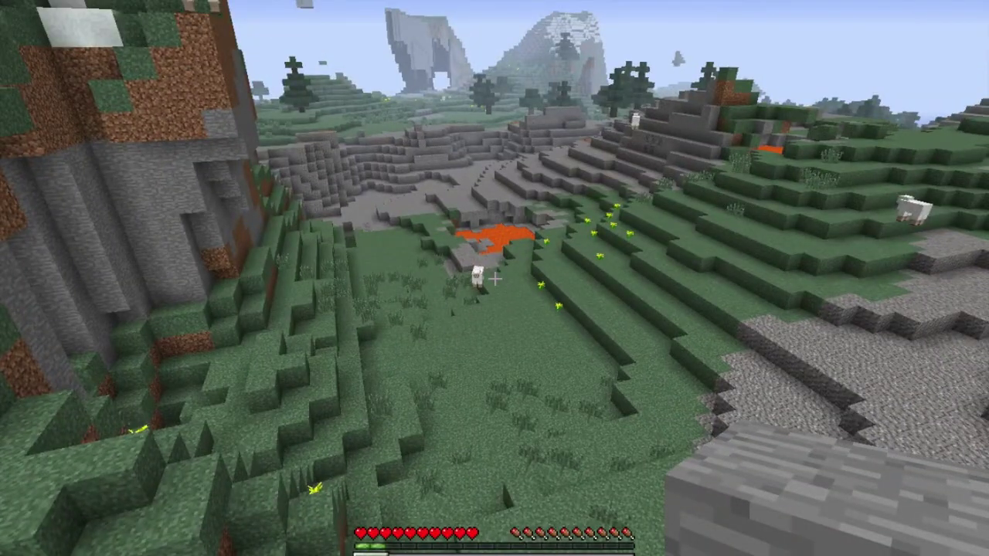
pyautogui.press('e')
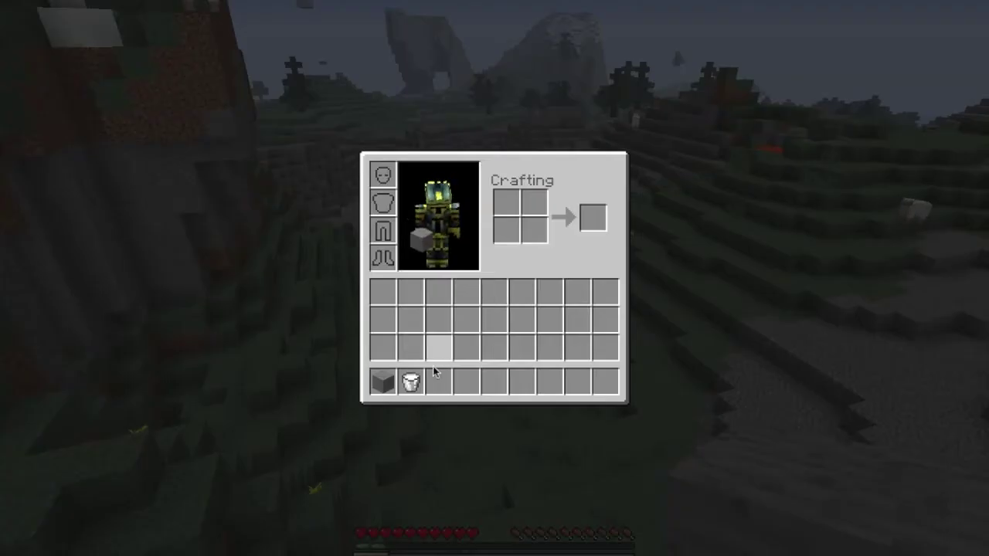
pyautogui.click(391, 380)
pyautogui.click(303, 380)
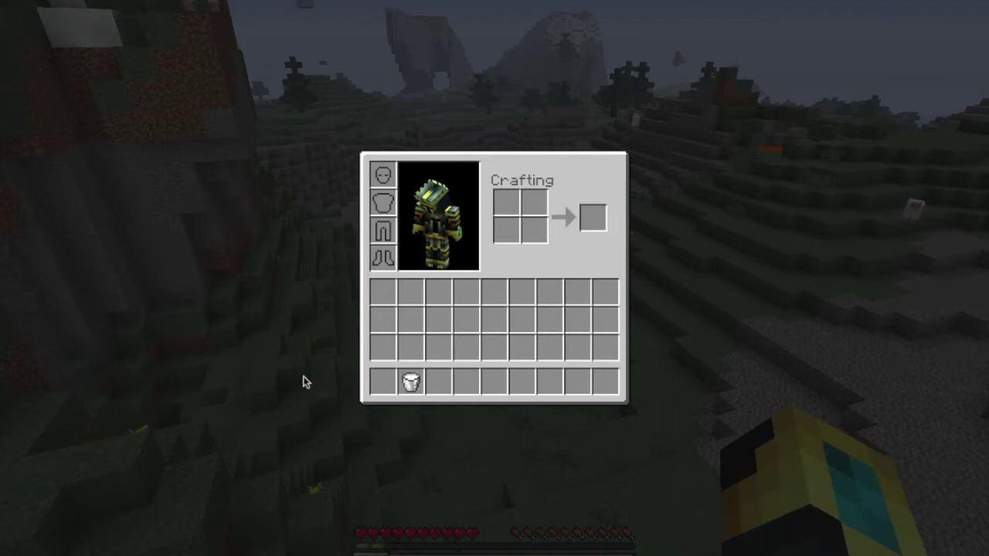
pyautogui.press('e')
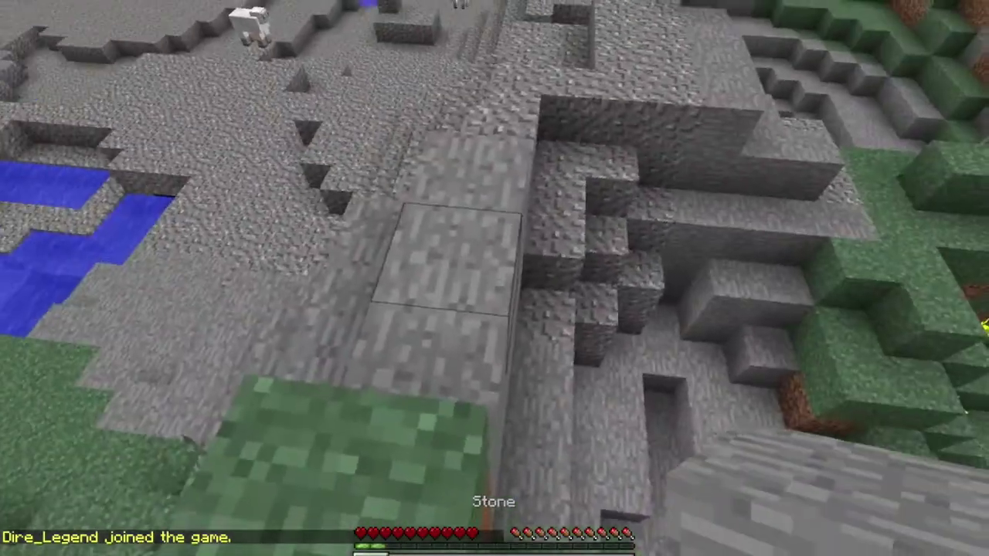
# Leave the game view and examine the When A Player Joins settings in config.yml, from PlayerJoinMessage to DisableHunger
pyautogui.press('w')
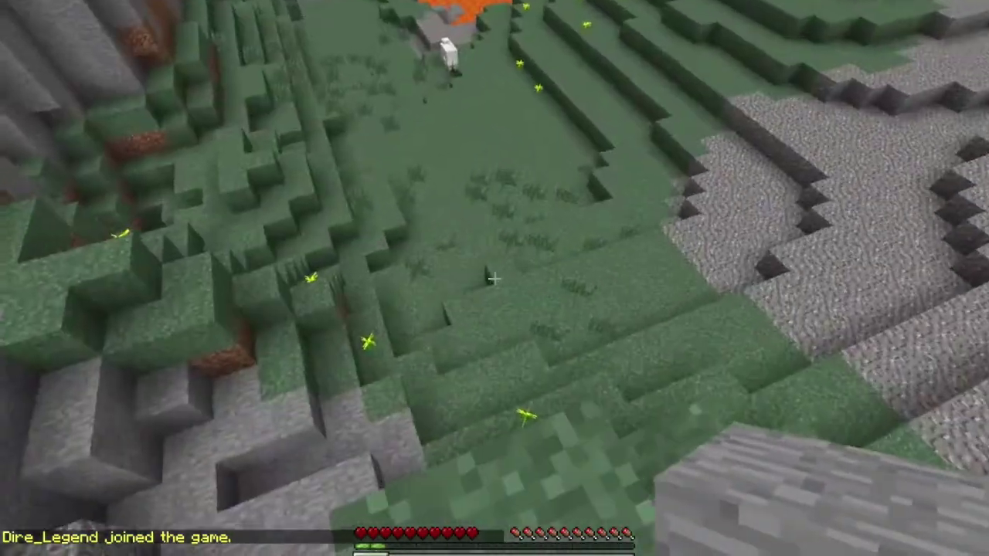
pyautogui.press('Escape')
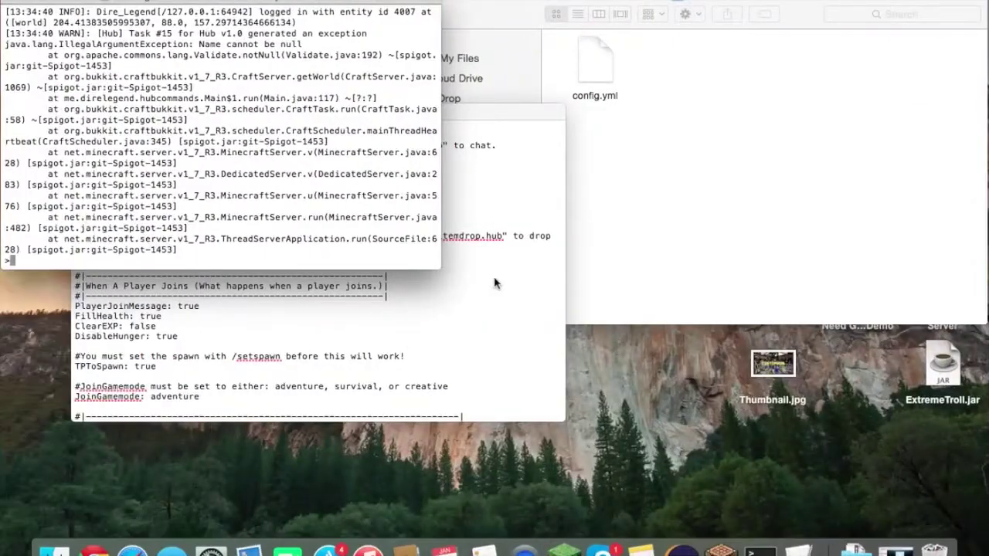
pyautogui.click(443, 313)
pyautogui.scroll(-5, 442, 311)
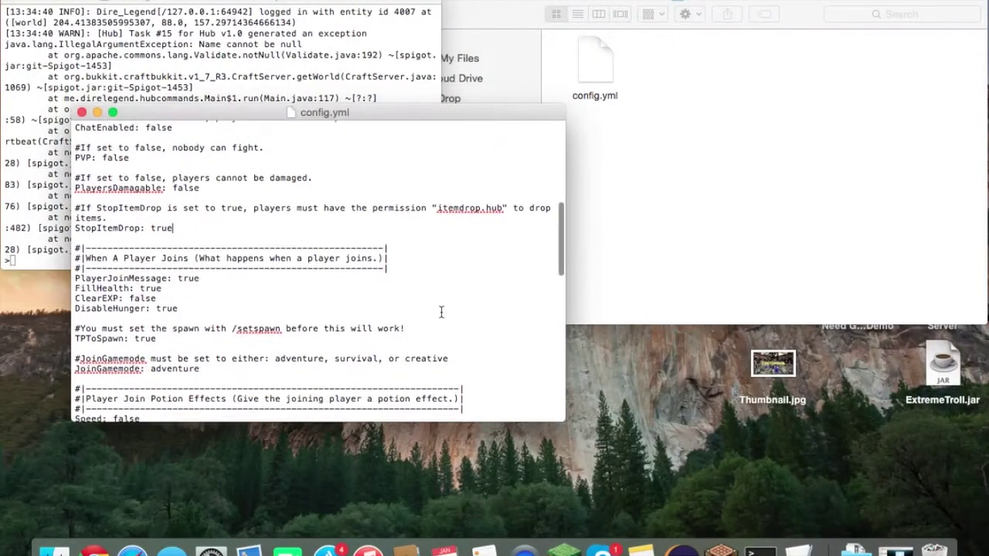
pyautogui.moveTo(209, 297); pyautogui.dragTo(60, 266)
pyautogui.scroll(-2, 355, 247)
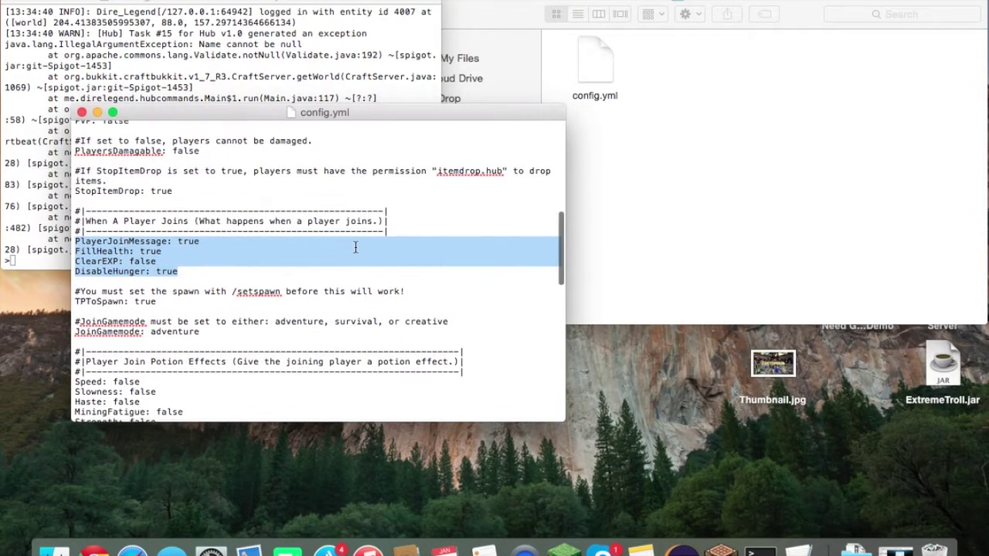
# Set PlayerJoinMessage to false in config.yml and save the file
pyautogui.click(244, 249)
pyautogui.press('BackSpace')
pyautogui.press('BackSpace')
pyautogui.press('BackSpace')
pyautogui.press('BackSpace')
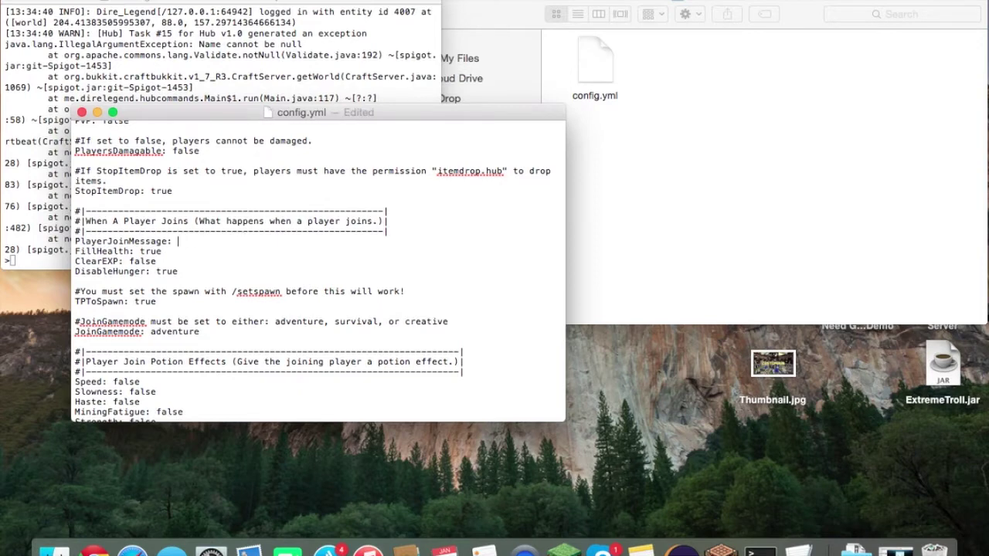
pyautogui.write('false')
pyautogui.press('super+s')
# Reload the server from the console, and disconnect and rejoin it in Minecraft to test the disabled join message
pyautogui.press('super+Tab')
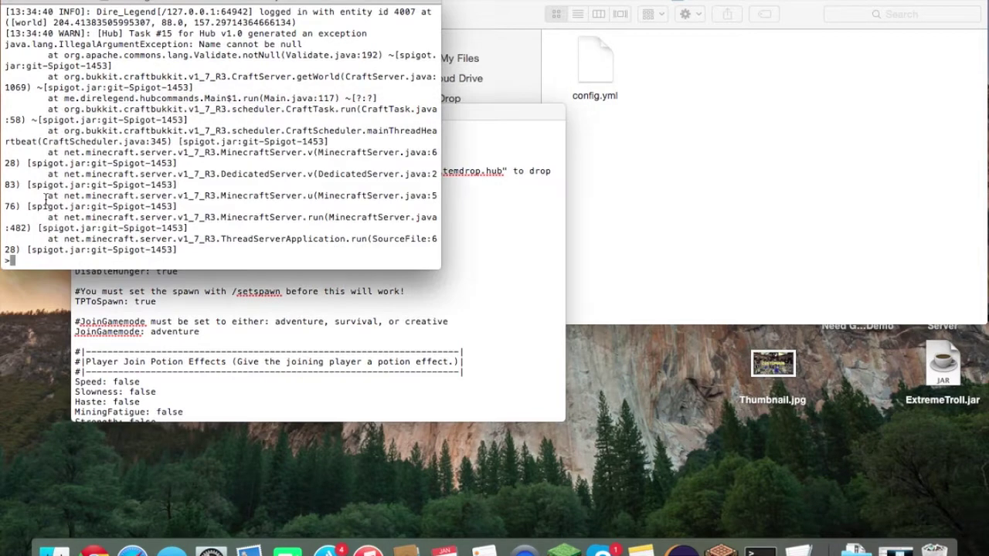
pyautogui.write('reload')
pyautogui.press('Return')
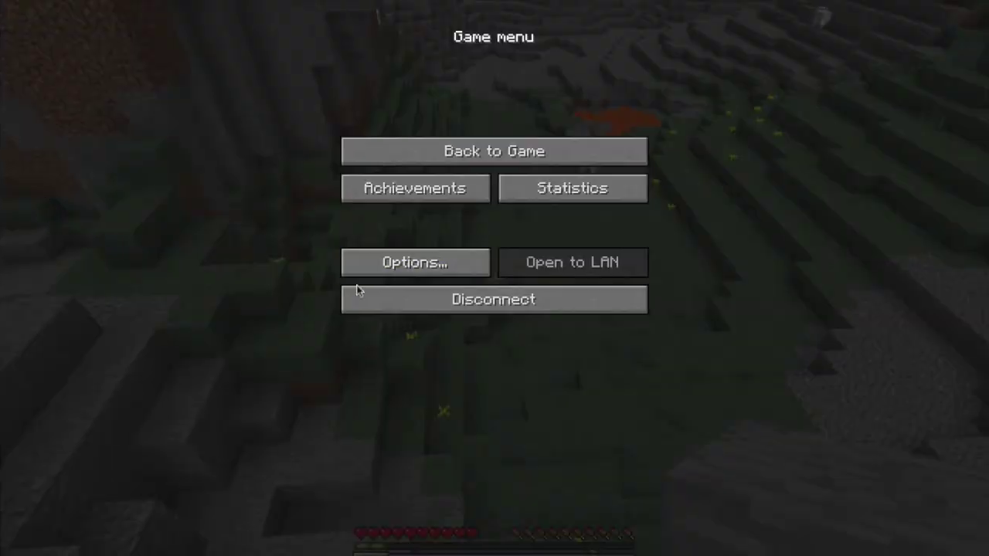
pyautogui.click(353, 290)
pyautogui.click(406, 246)
pyautogui.doubleClick(391, 101)
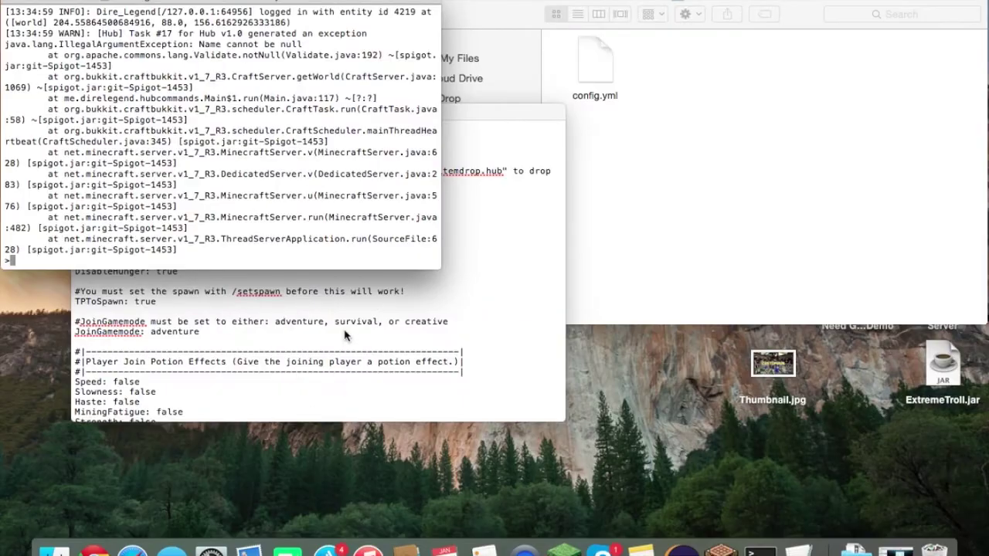
# Examine the ClearEXP, DisableHunger, TPToSpawn and JoinGamemode settings under When A Player Joins in config.yml
pyautogui.click(344, 331)
pyautogui.scroll(-2, 345, 331)
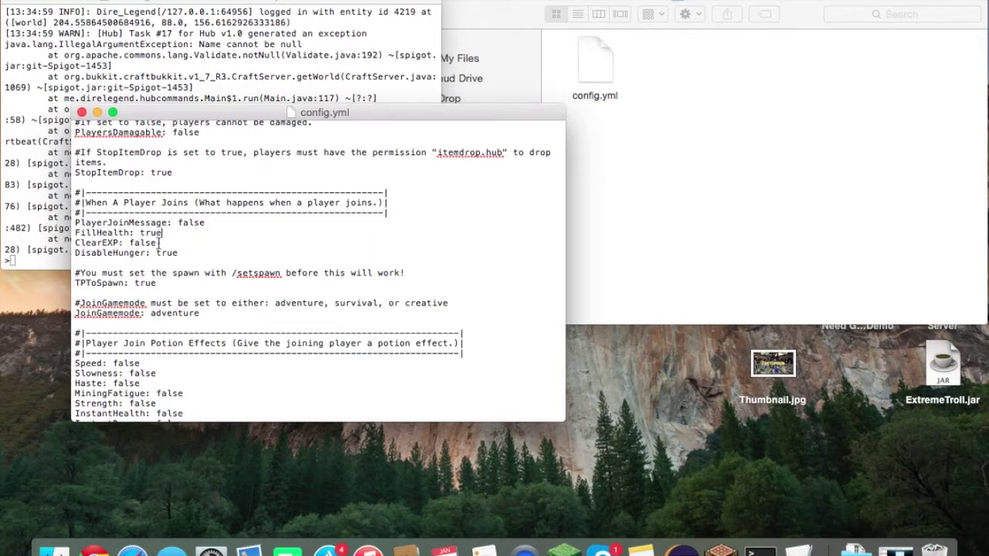
pyautogui.moveTo(157, 242); pyautogui.dragTo(26, 246)
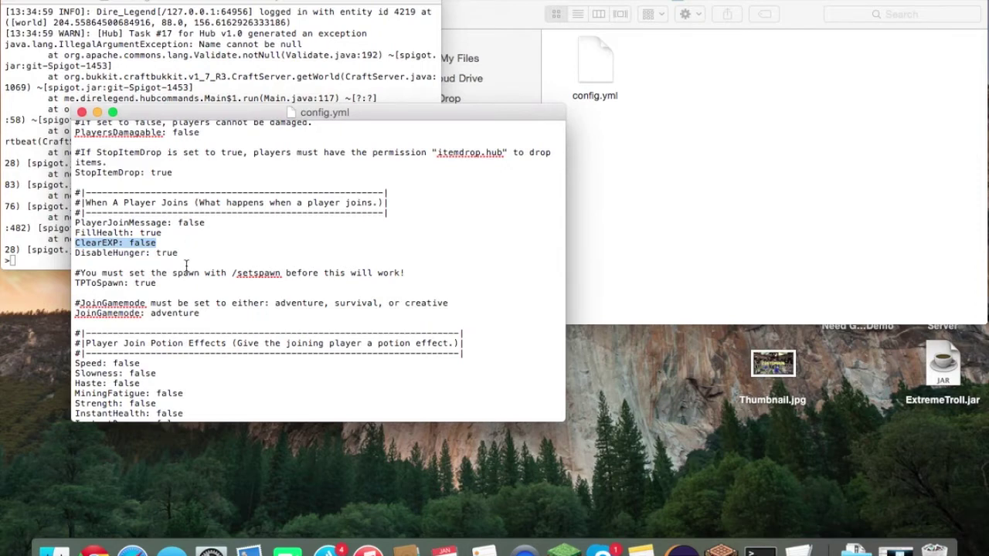
pyautogui.moveTo(190, 253); pyautogui.dragTo(74, 255)
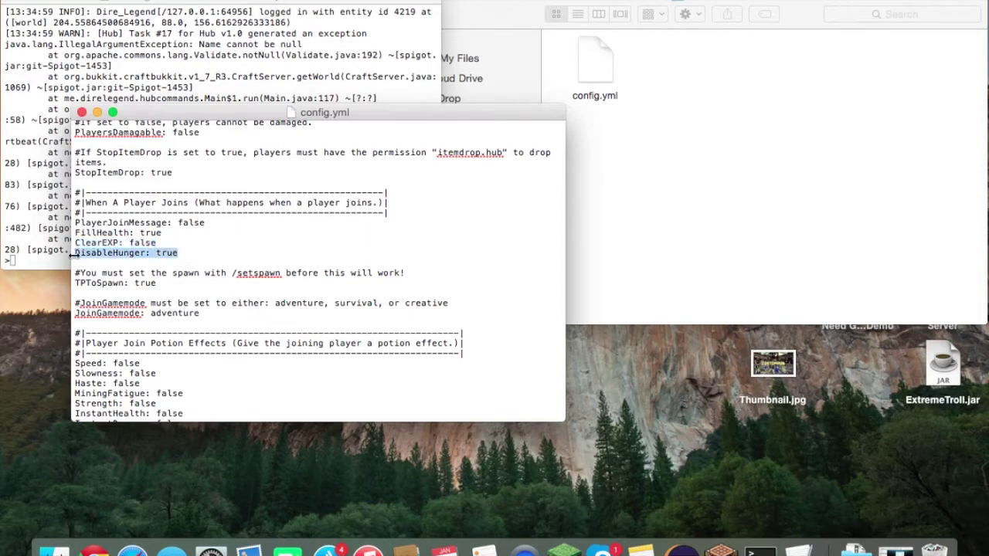
pyautogui.click(242, 255)
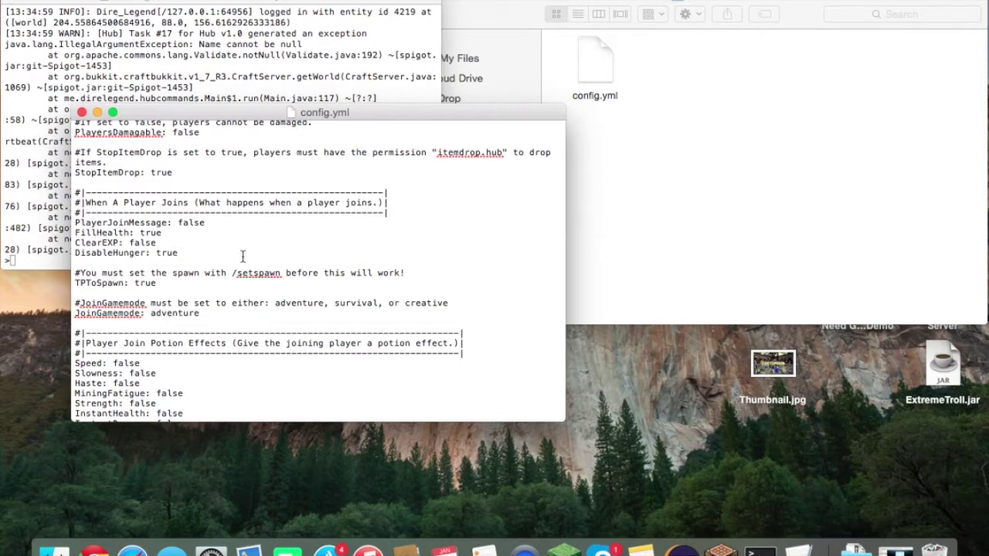
pyautogui.scroll(-2, 224, 241)
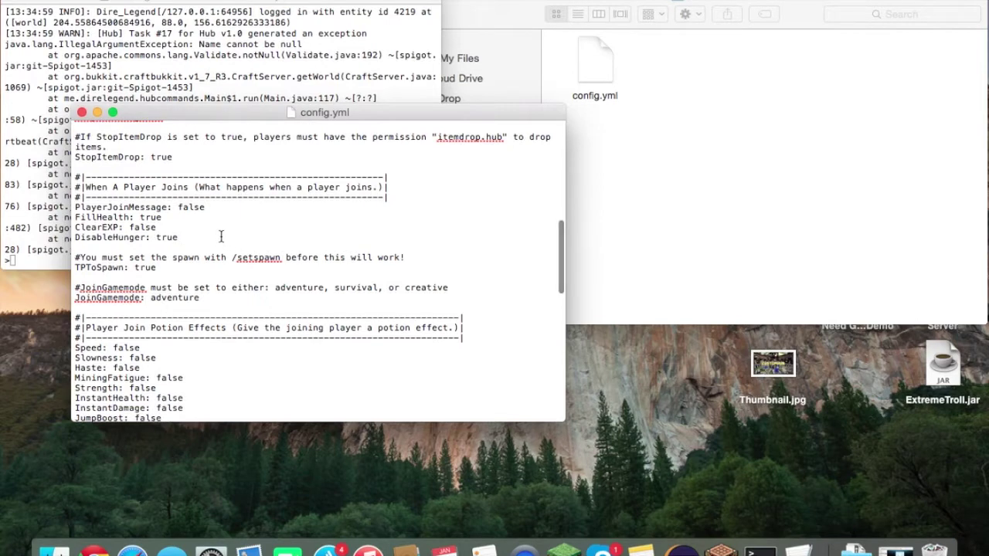
pyautogui.scroll(-4, 301, 286)
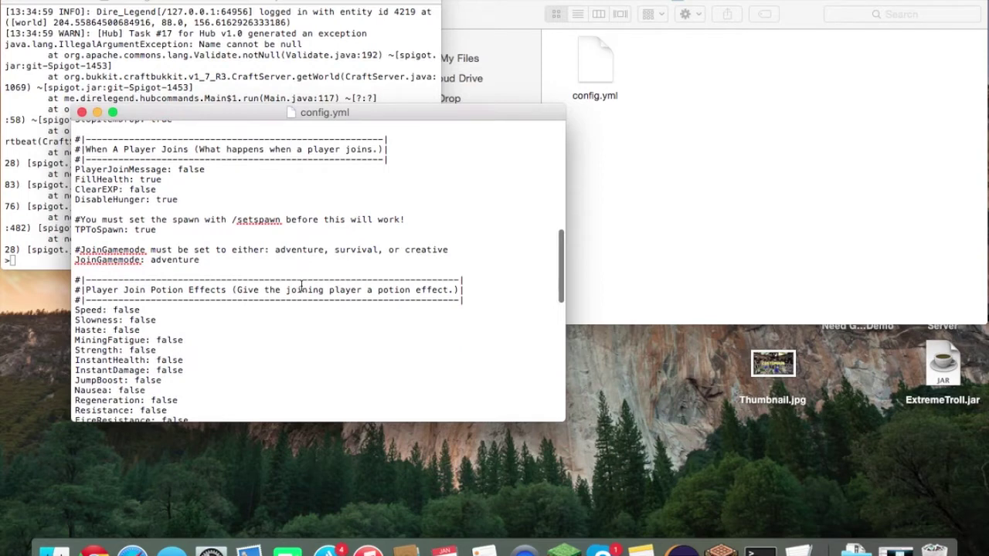
pyautogui.scroll(-3, 218, 312)
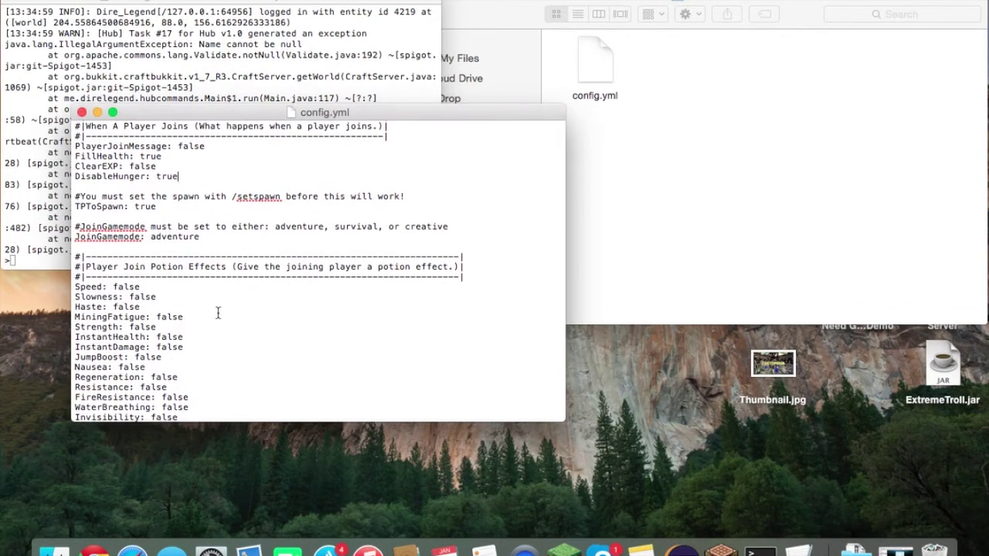
pyautogui.moveTo(201, 237); pyautogui.dragTo(152, 237)
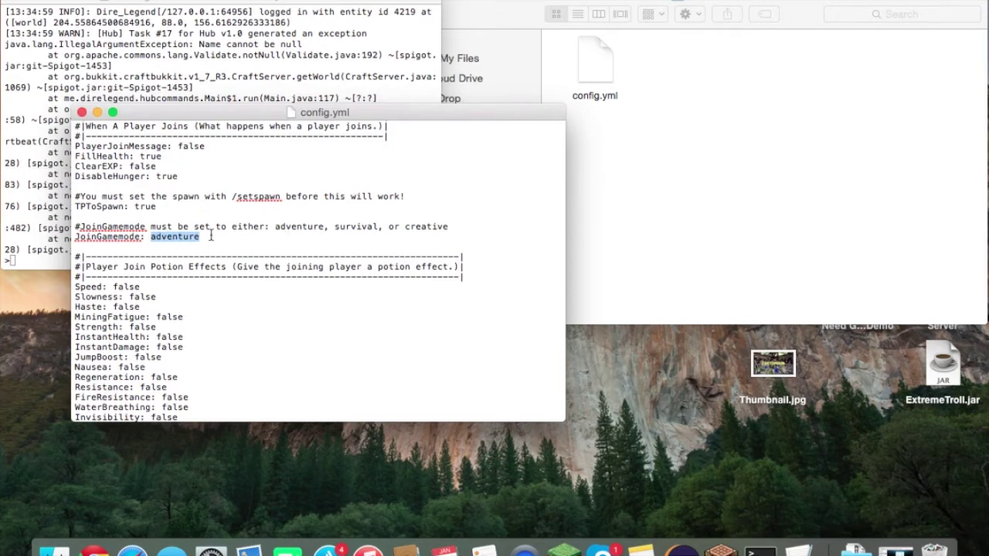
pyautogui.click(210, 237)
# Examine the list of Player Join Potion Effects in config.yml, from Speed to Wither
pyautogui.scroll(-5, 257, 349)
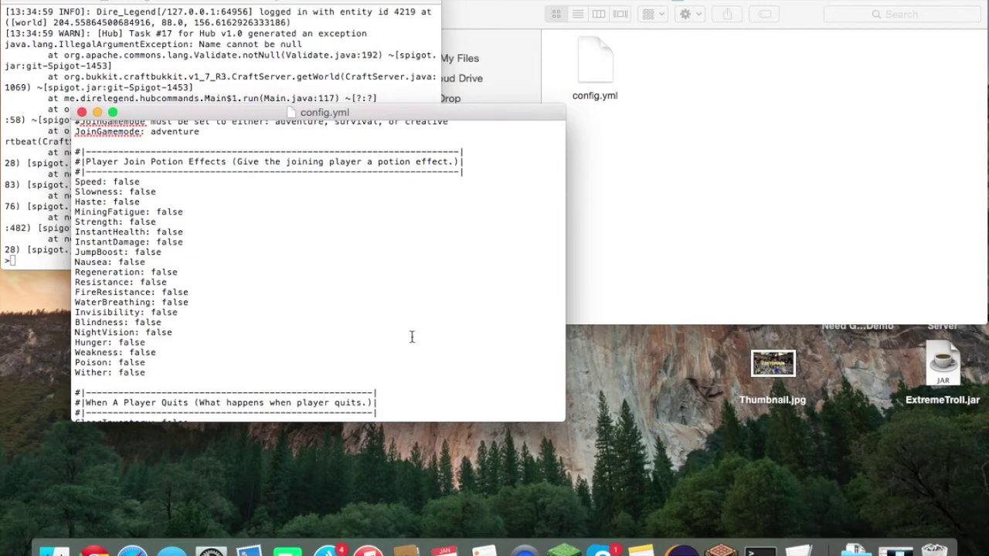
pyautogui.moveTo(76, 382); pyautogui.dragTo(30, 183)
pyautogui.click(265, 280)
pyautogui.scroll(-4, 265, 282)
# Examine the ClearInventory and ClearArmor quit settings and the Player Quit Potion Effects list in config.yml
pyautogui.scroll(-3, 265, 282)
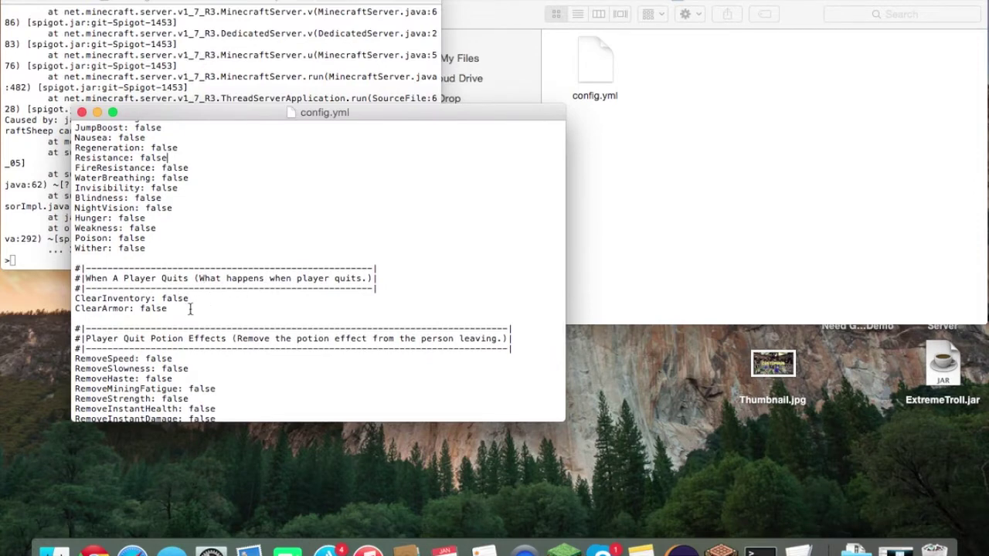
pyautogui.moveTo(188, 309); pyautogui.dragTo(75, 309)
pyautogui.scroll(-5, 309, 276)
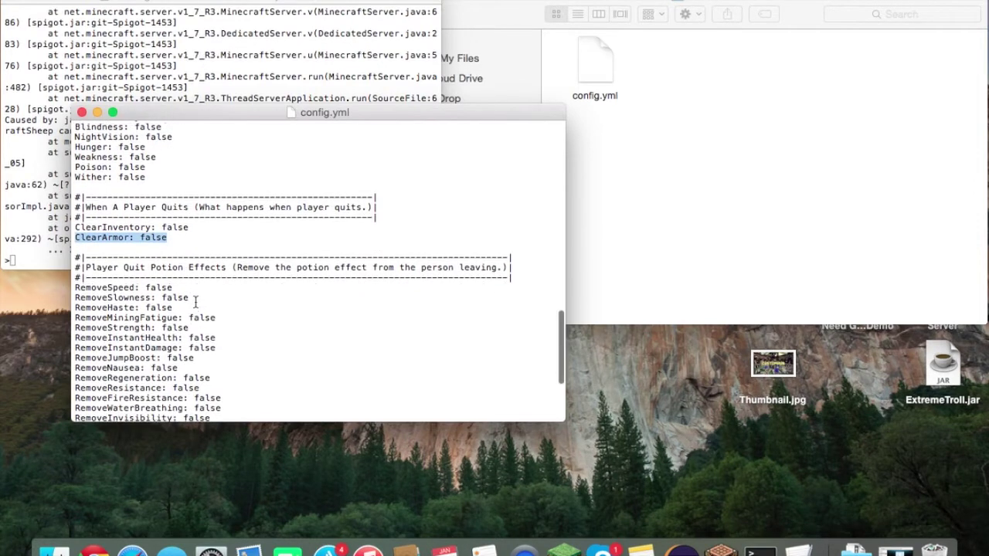
pyautogui.click(317, 276)
pyautogui.scroll(-3, 317, 275)
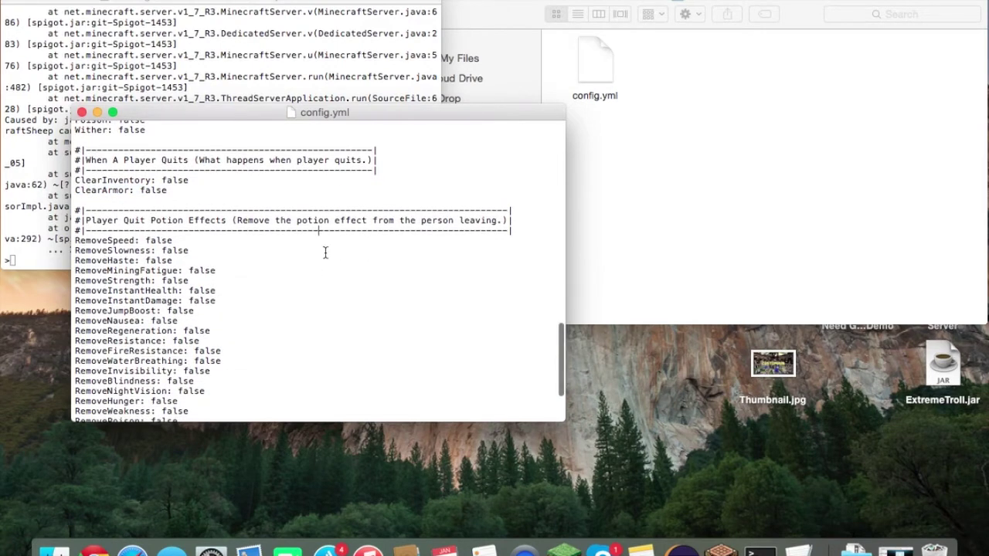
pyautogui.scroll(-3, 326, 252)
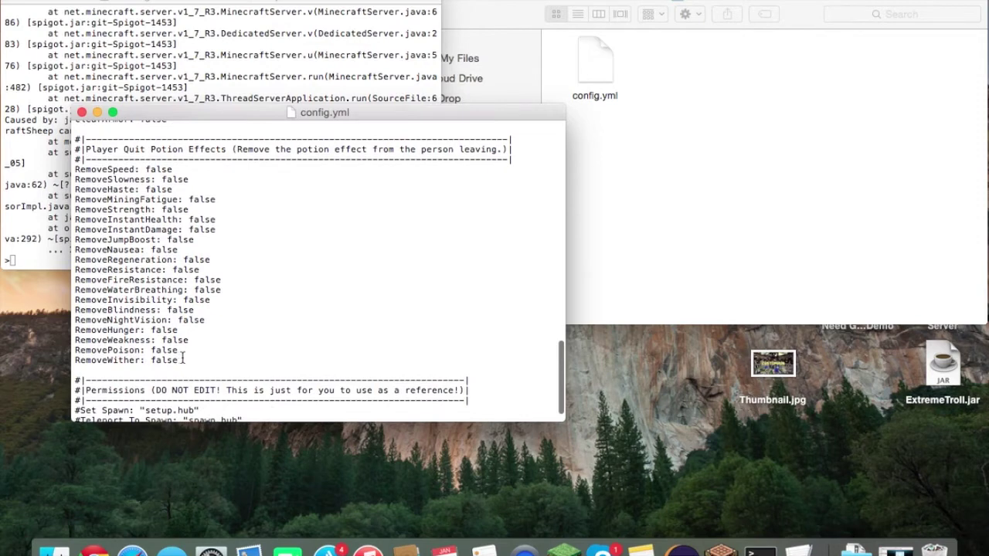
pyautogui.moveTo(189, 370); pyautogui.dragTo(58, 170)
pyautogui.click(172, 170)
# Examine the Permissions reference at the end of config.yml, including chat.hub, blockbreak.hub, spawn.hub and setup.hub
pyautogui.scroll(-2, 285, 255)
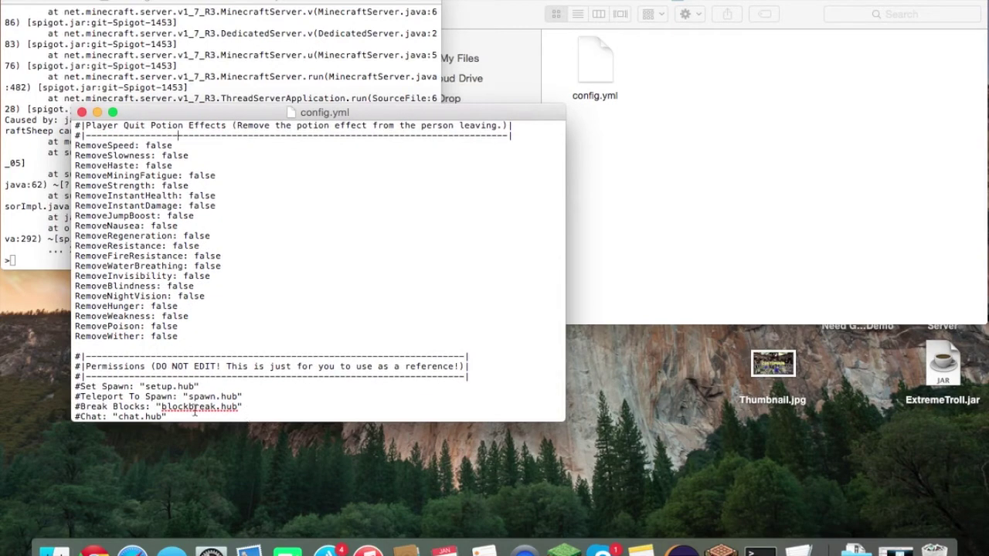
pyautogui.moveTo(166, 416); pyautogui.dragTo(112, 416)
pyautogui.moveTo(250, 406); pyautogui.dragTo(157, 408)
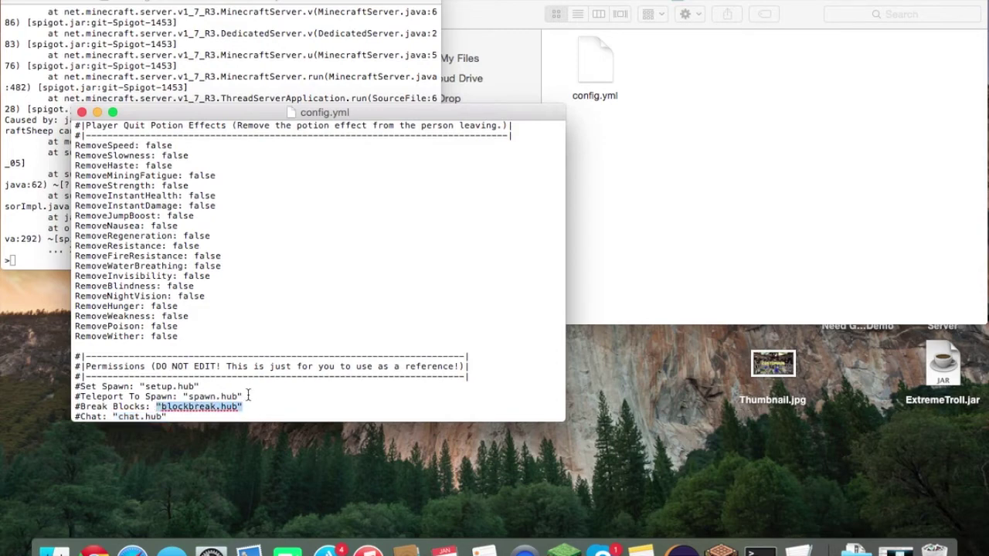
pyautogui.moveTo(247, 396); pyautogui.dragTo(145, 384)
pyautogui.click(184, 390)
# Return to the beginning of config.yml and review the read-me notes and the NoWeather setting
pyautogui.scroll(20, 208, 387)
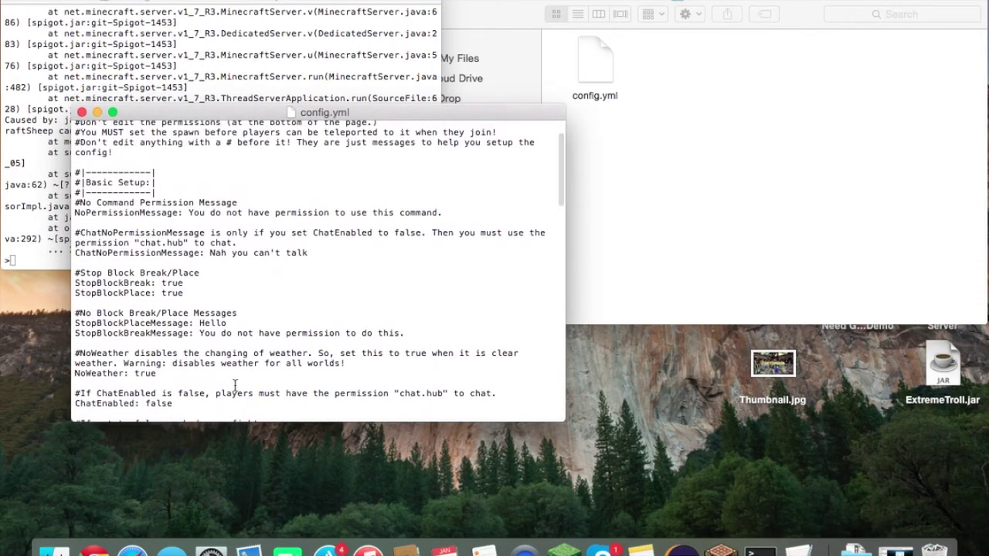
pyautogui.scroll(3, 235, 384)
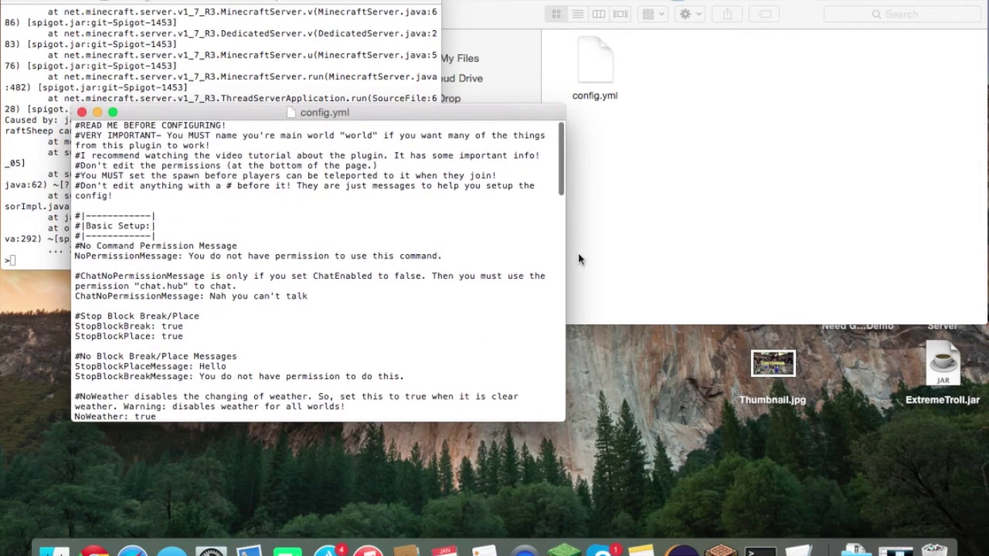
pyautogui.click(804, 157)
pyautogui.click(288, 259)
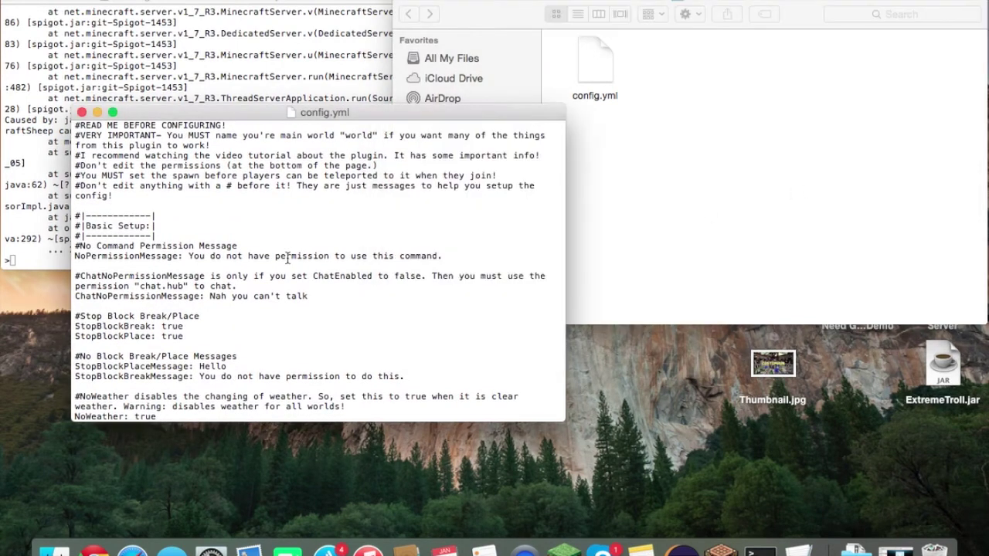
pyautogui.scroll(2, 287, 260)
pyautogui.scroll(2, 288, 259)
pyautogui.scroll(1, 287, 260)
pyautogui.scroll(-5, 382, 283)
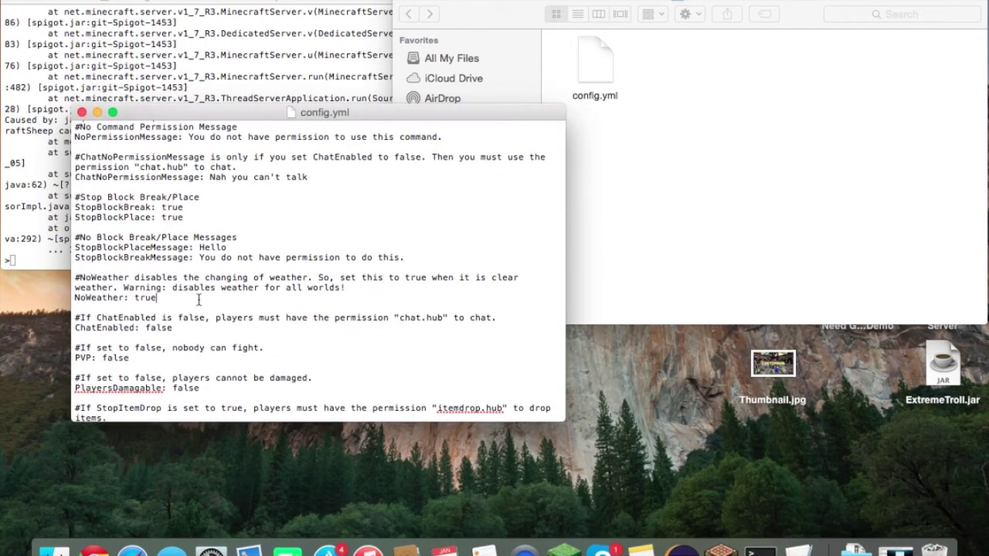
pyautogui.moveTo(157, 298); pyautogui.dragTo(135, 299)
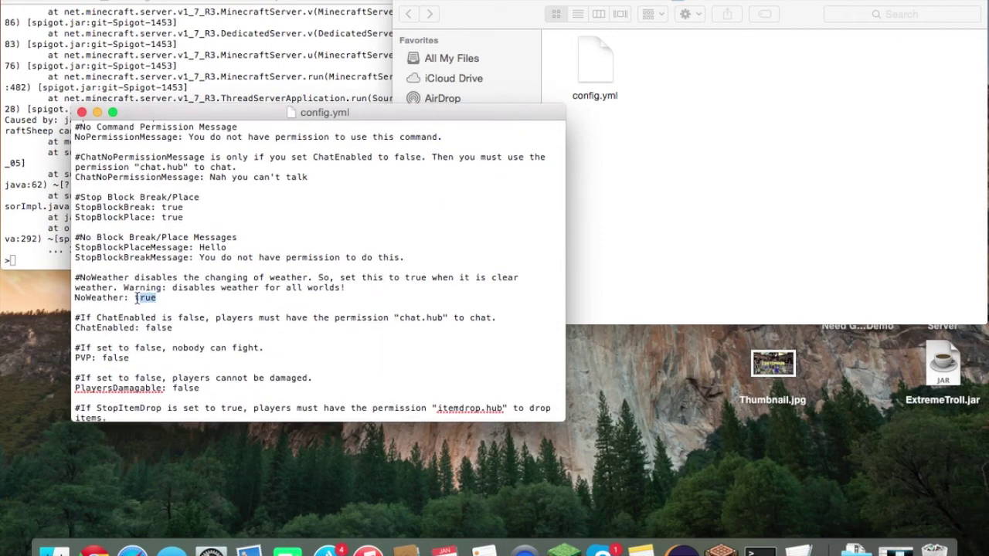
pyautogui.click(322, 227)
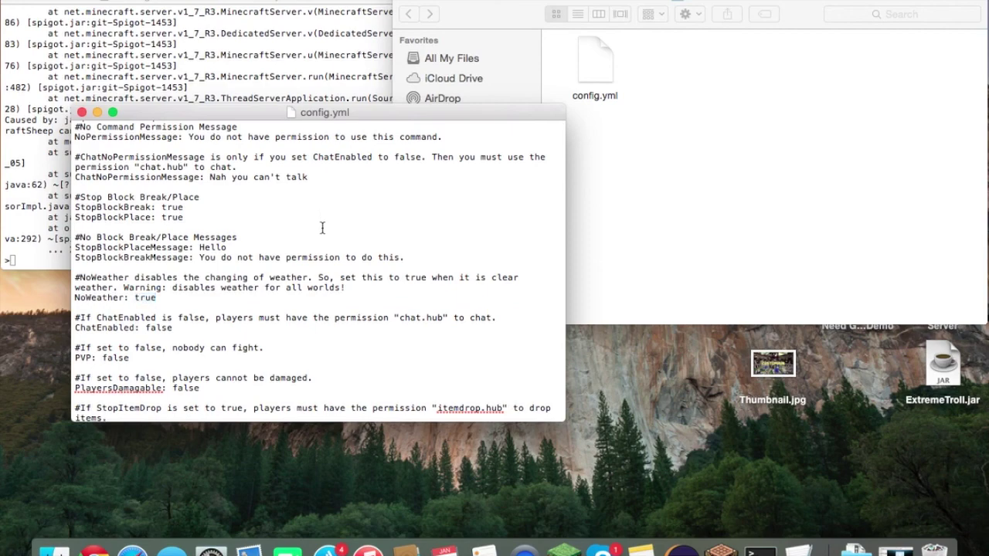